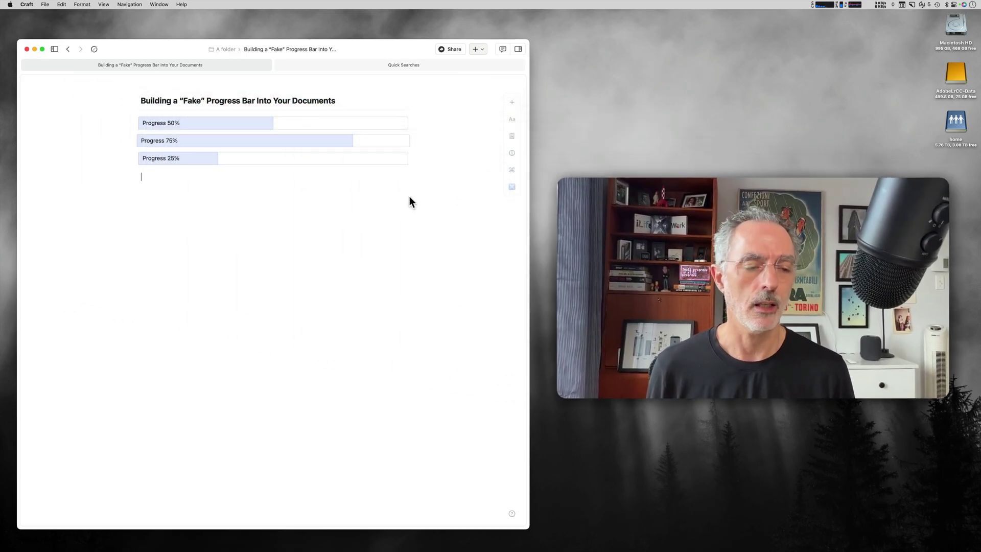
- Place the cursor on the empty line below the 50%, 75% and 25% progress bars
left_click(227, 188)
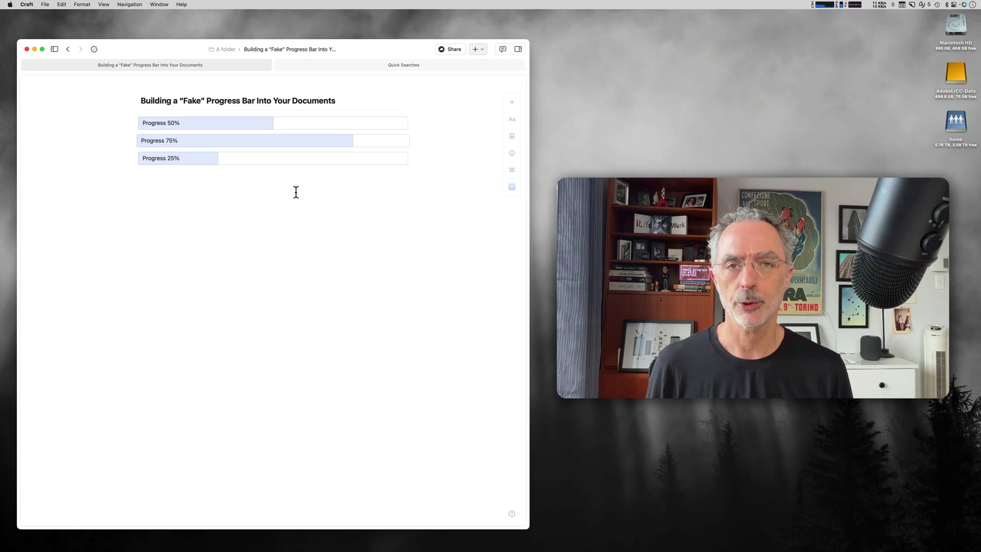
- Stretch the first bar's blue fill from 50% to about three quarters
left_click(270, 122)
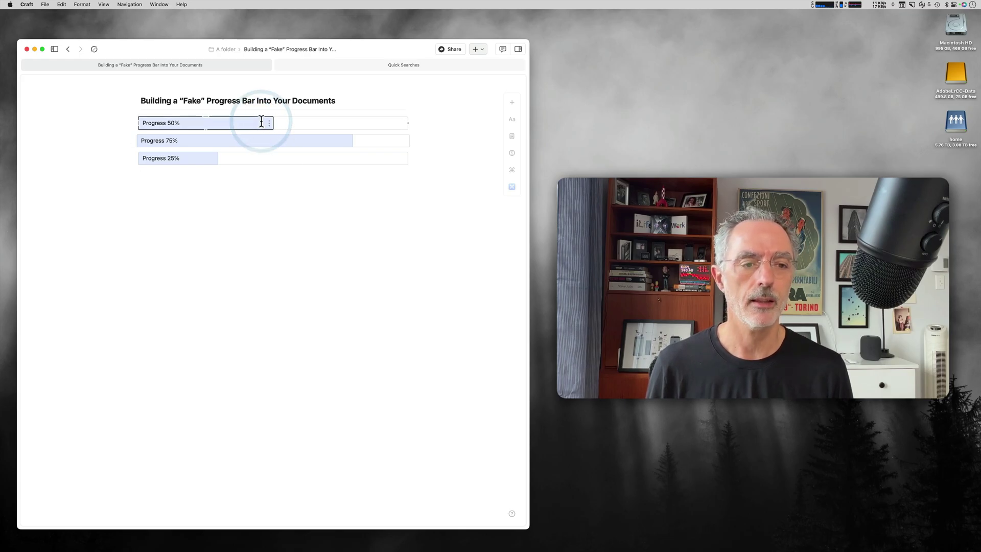
left_click_drag(273, 122, 335, 125)
left_click(300, 127)
left_click(301, 211)
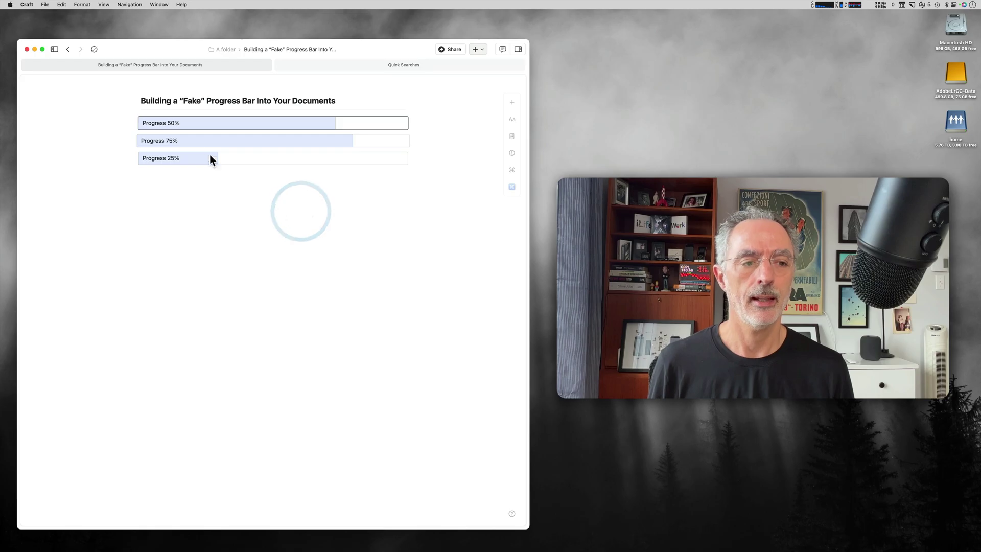
- Change the first bar's label from Progress 50% to Progress 75%
left_click(173, 124)
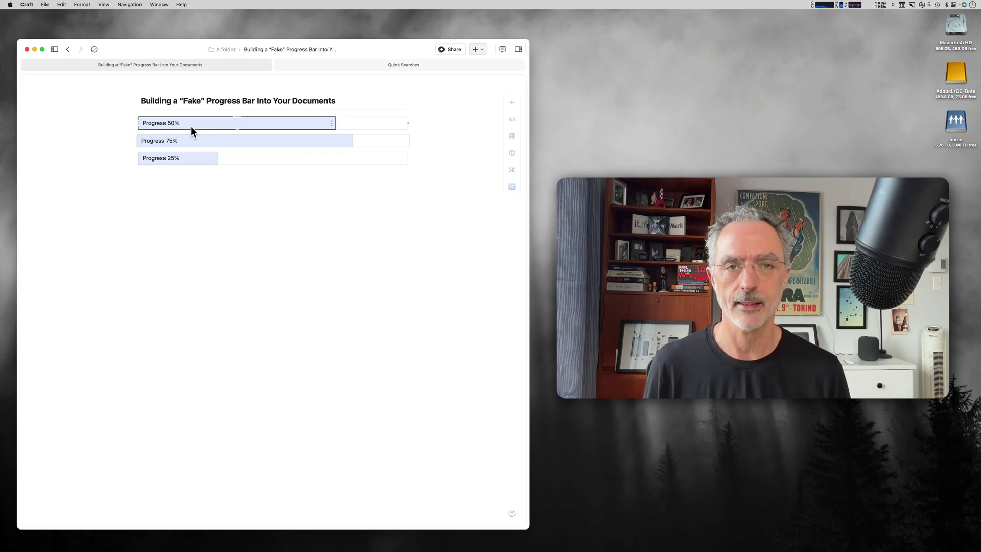
key("BackSpace")
key("BackSpace")
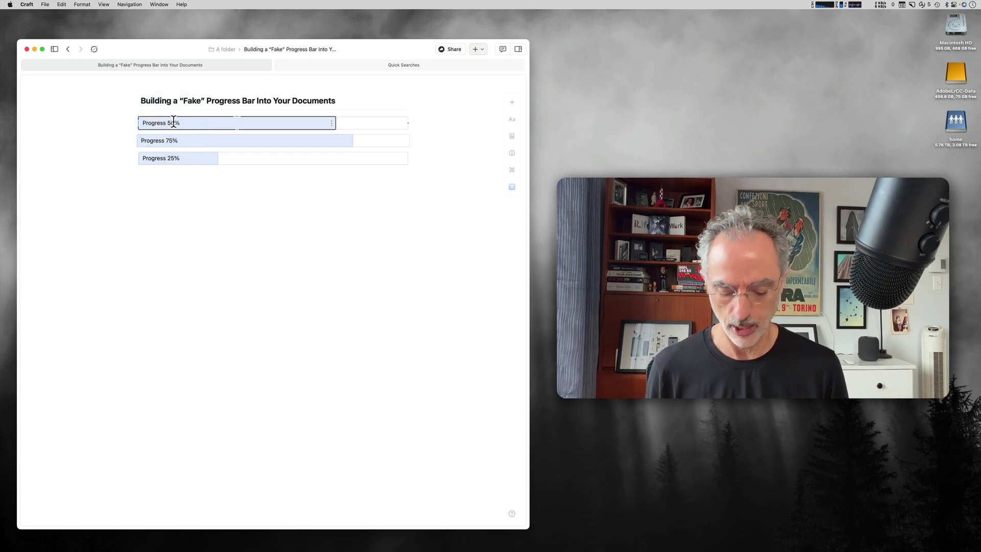
type("70")
key("BackSpace")
type("5")
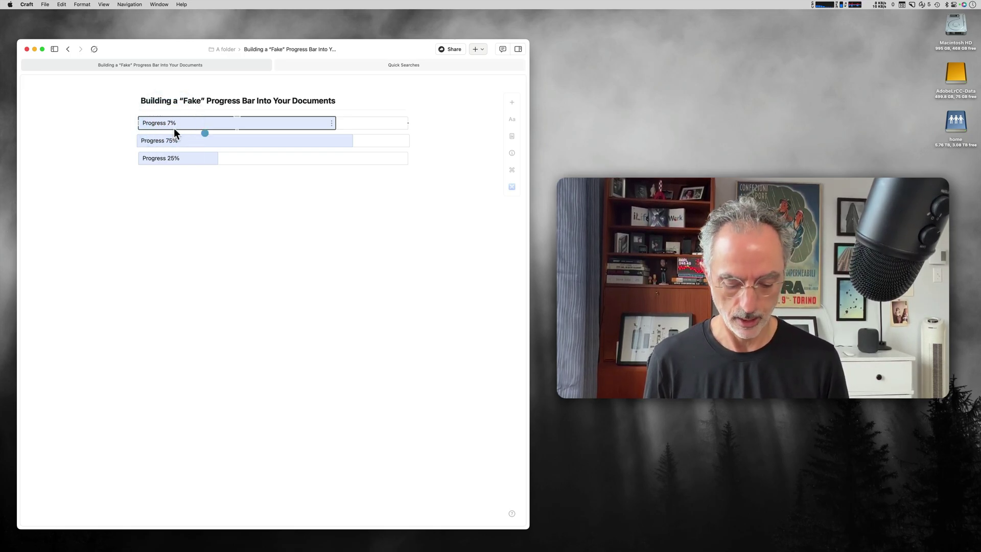
- Line up the second 75% bar's fill border with the first bar's
left_click(333, 139)
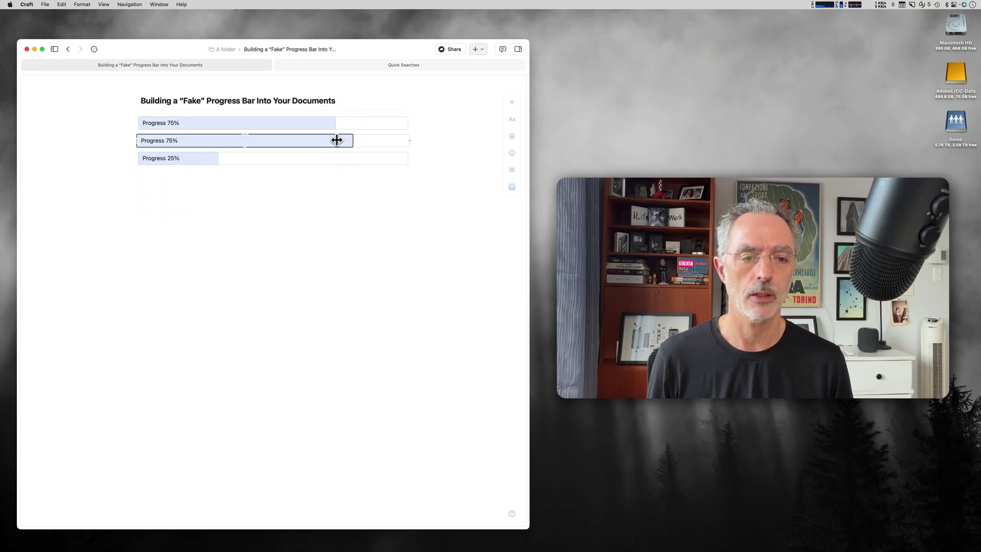
left_click_drag(336, 140, 335, 148)
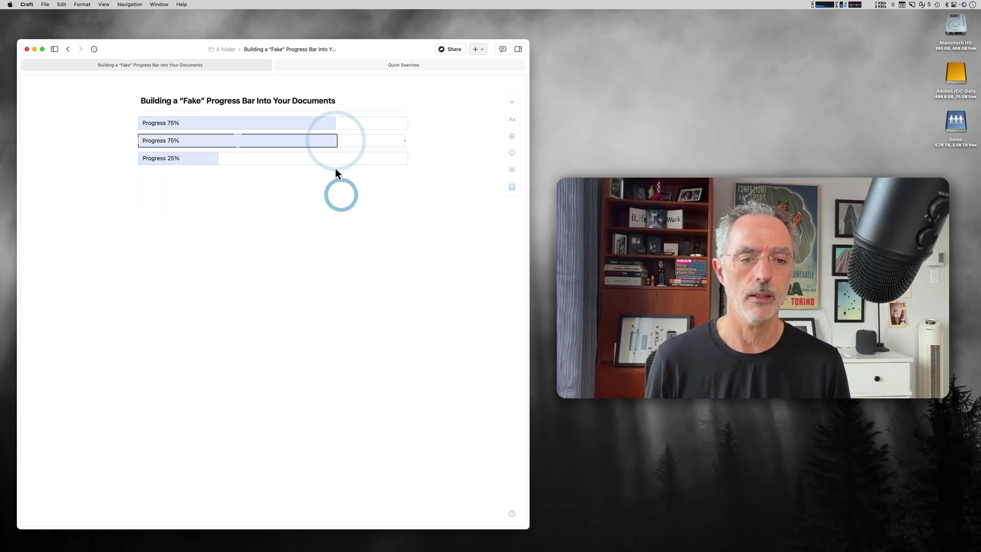
left_click(360, 196)
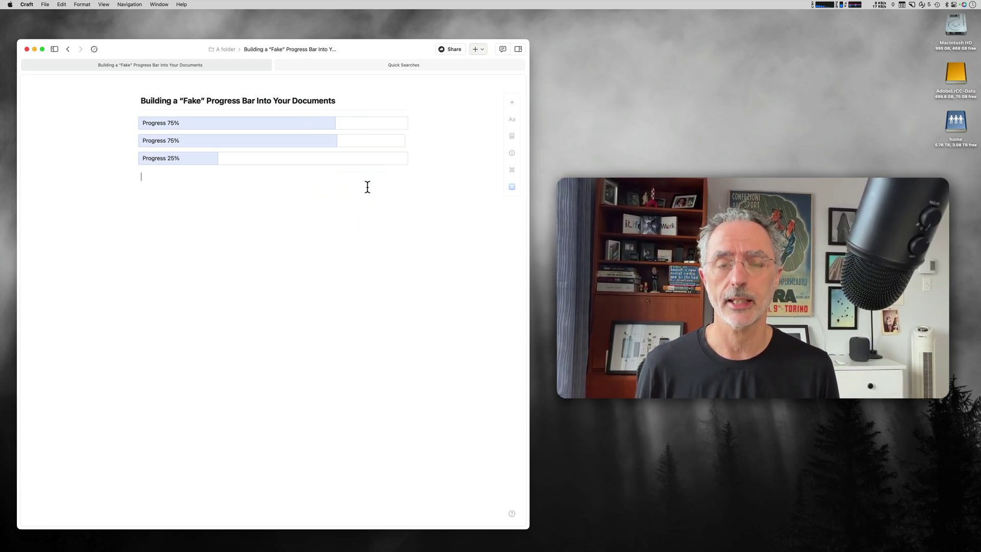
- Insert a table below the bars and delete its right column via Edit Table
left_click(503, 105)
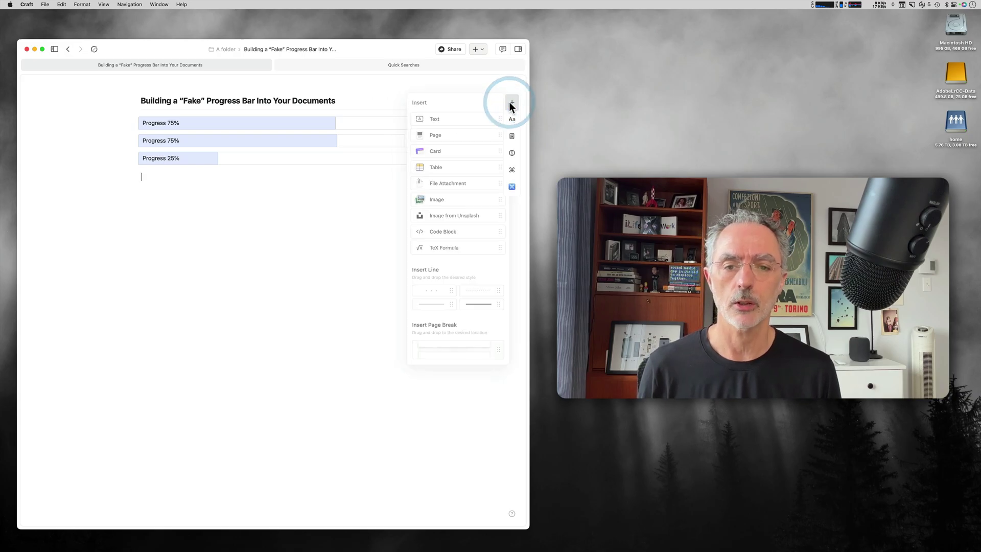
left_click(456, 165)
left_click(266, 225)
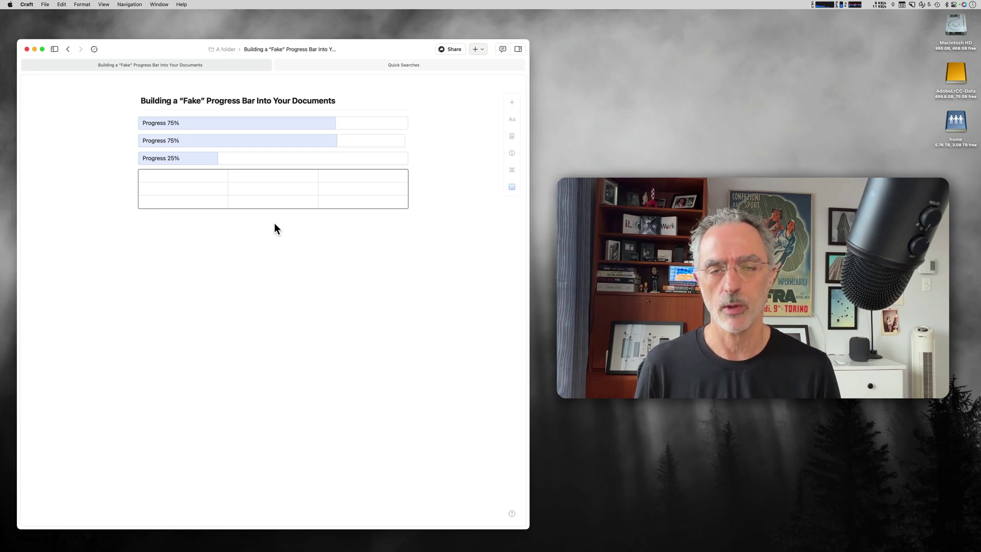
left_click(353, 170)
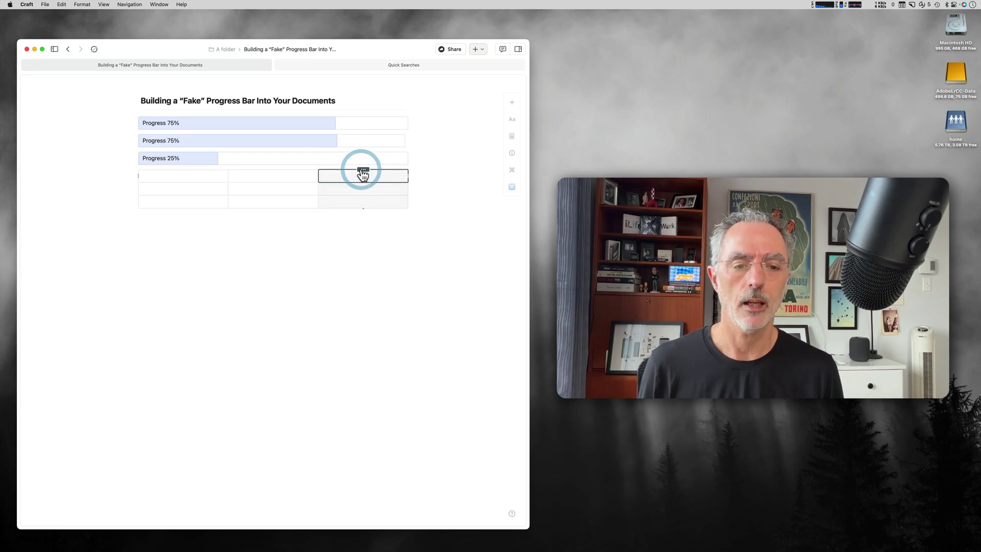
right_click(361, 172)
left_click(409, 185)
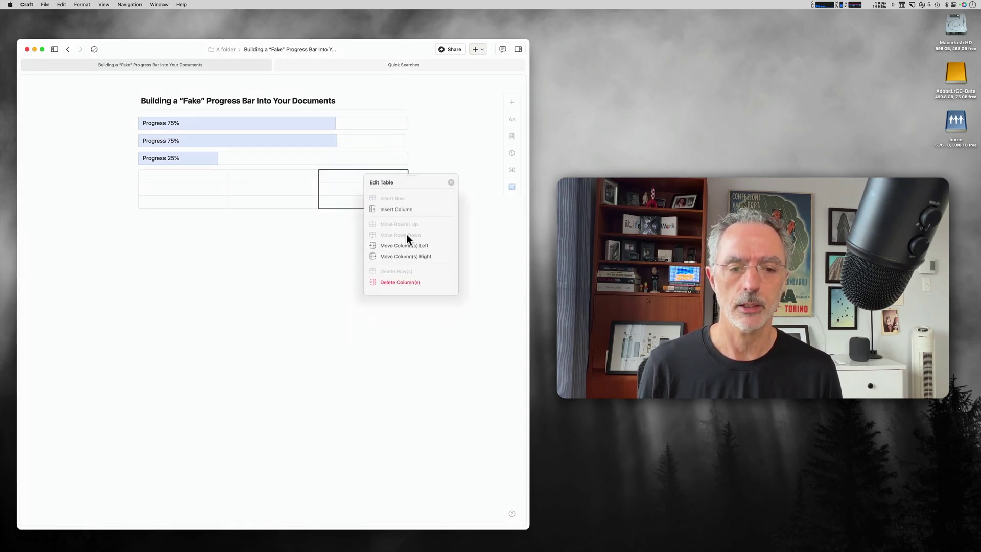
left_click(399, 282)
left_click(223, 254)
left_click(174, 188)
- Delete the extra rows so only a single row of two cells remains
left_click(137, 187)
right_click(169, 198)
left_click(169, 203)
left_click(200, 292)
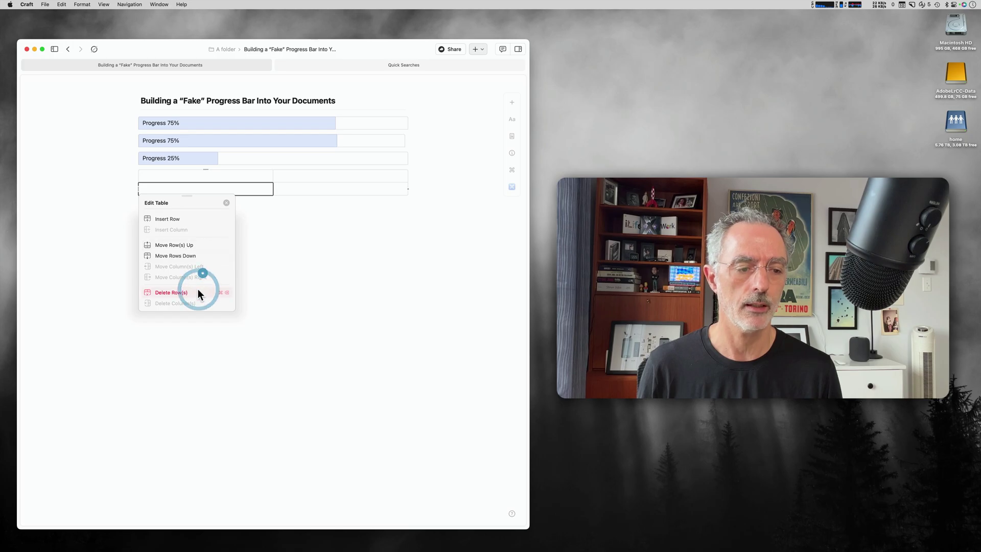
left_click(318, 268)
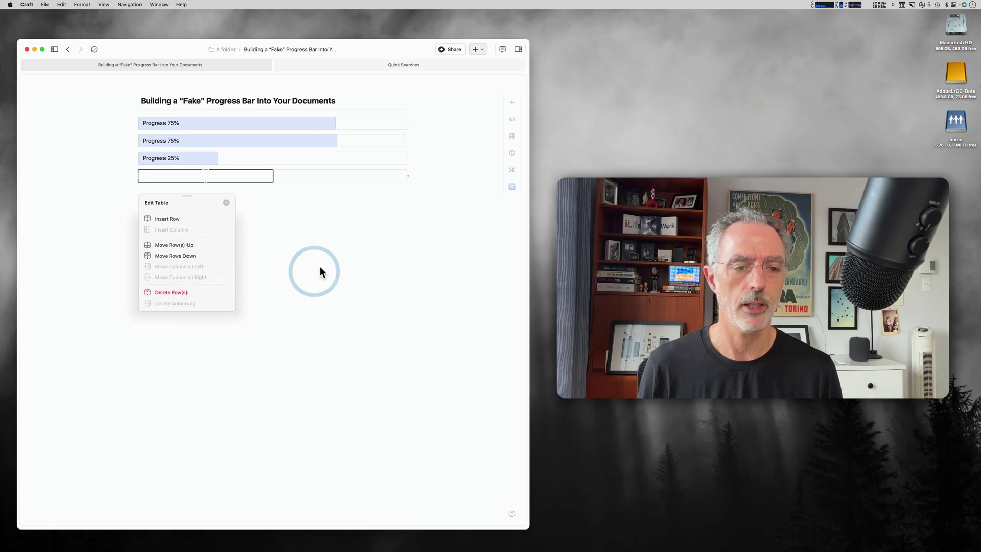
- Enter 22 in the first cell and narrow its column to about a fifth
left_click(228, 176)
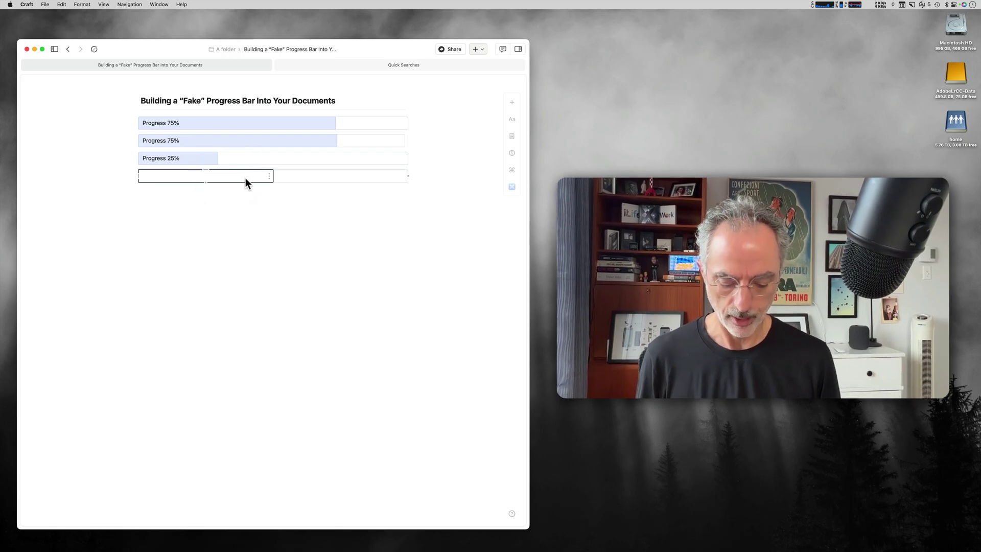
type("22")
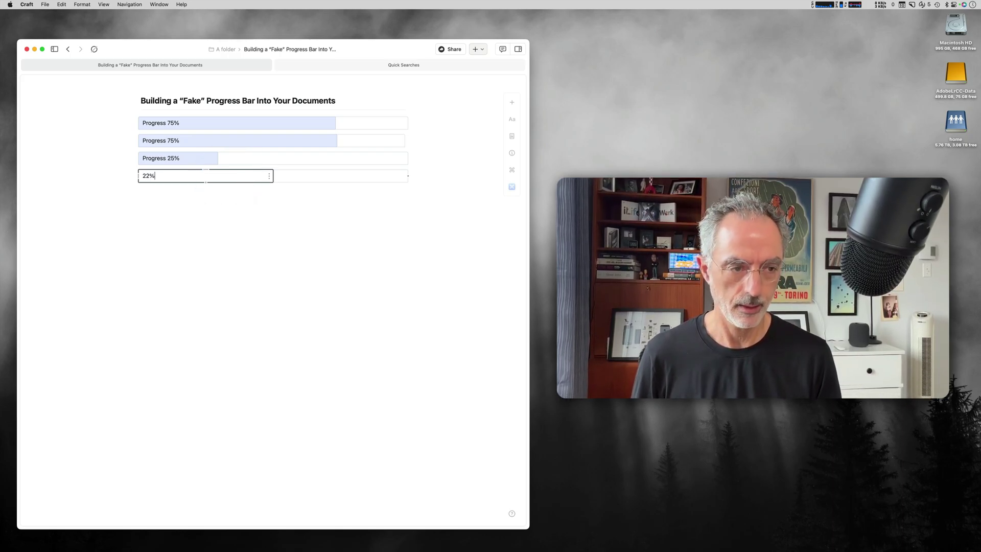
left_click(269, 208)
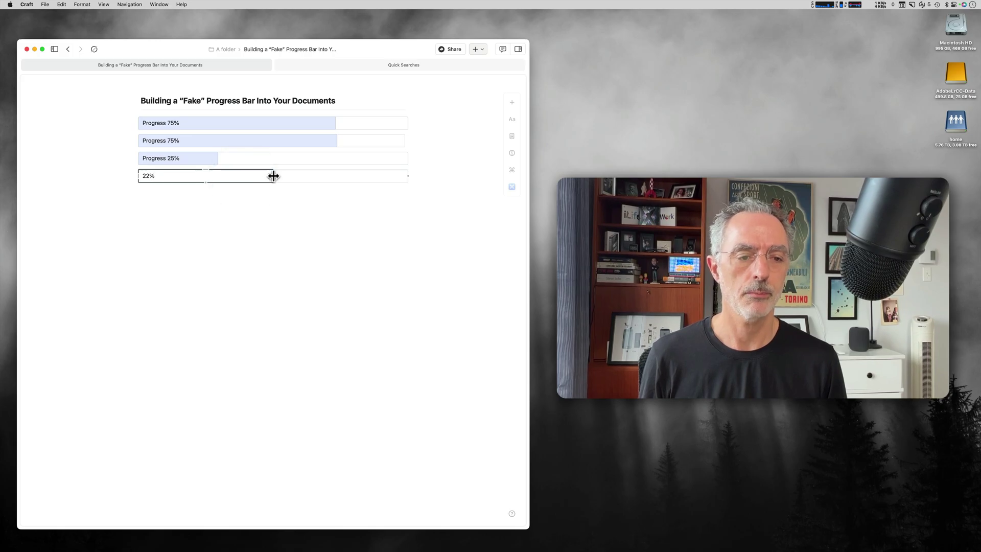
left_click(198, 176)
left_click(219, 216)
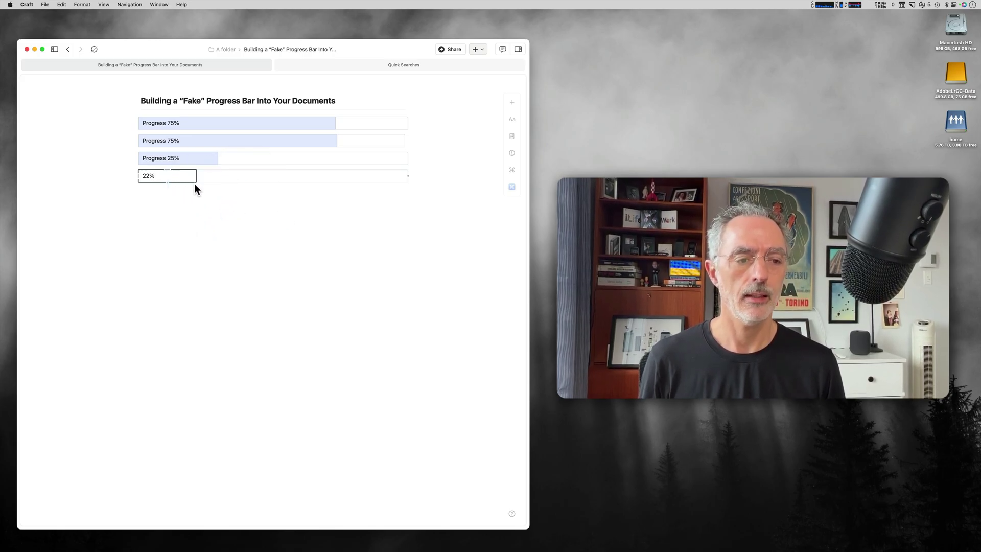
- Fill the 22% cell dark grey and the second cell light grey in Table Style
left_click(512, 121)
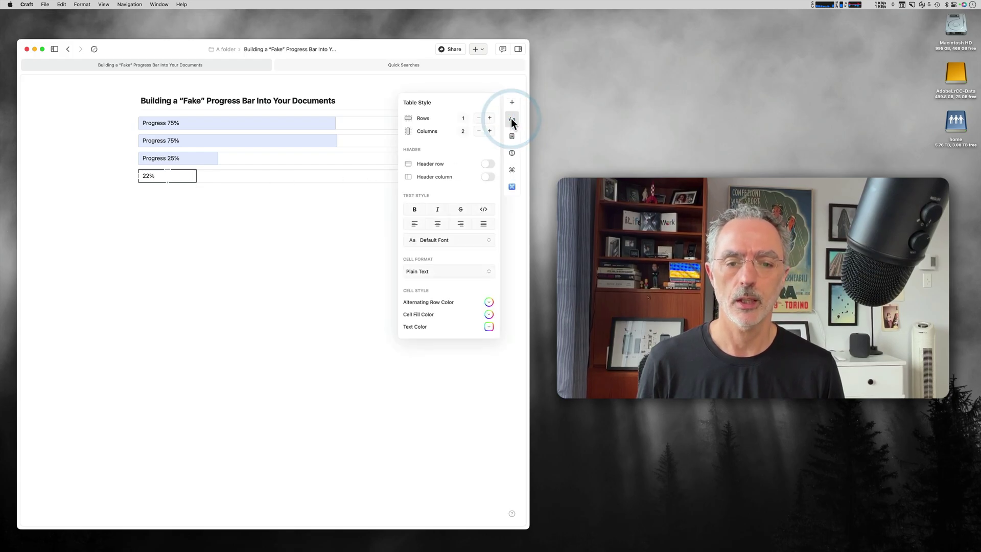
left_click(489, 314)
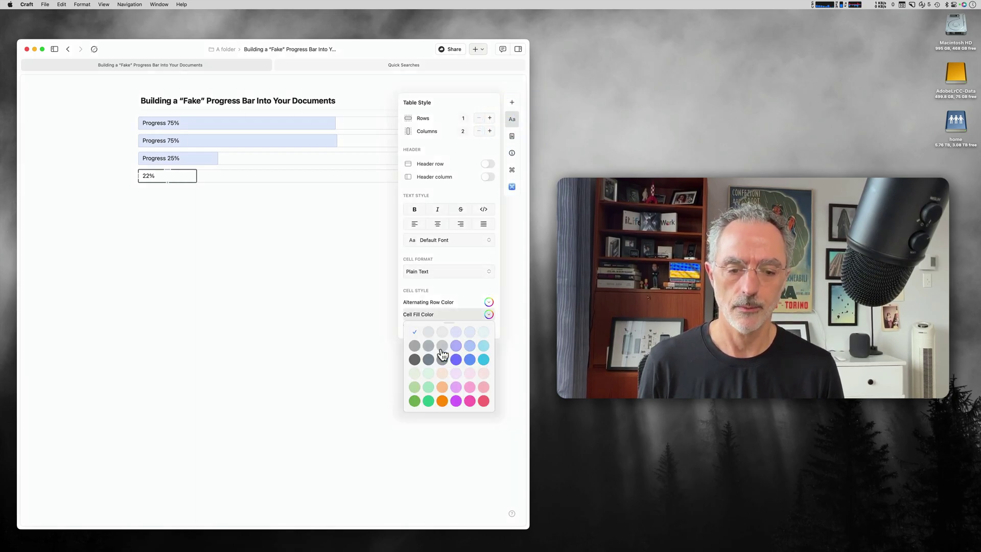
left_click(415, 359)
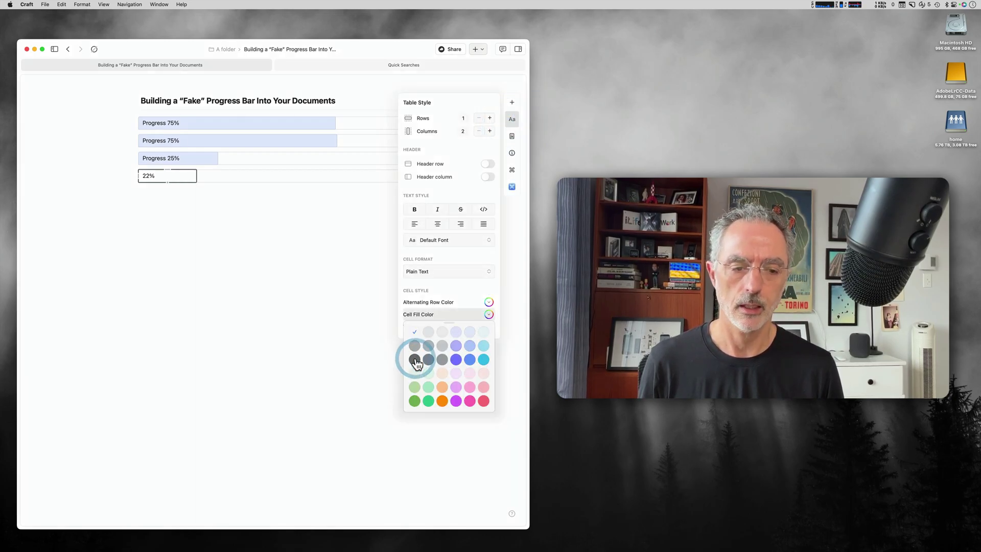
left_click(341, 174)
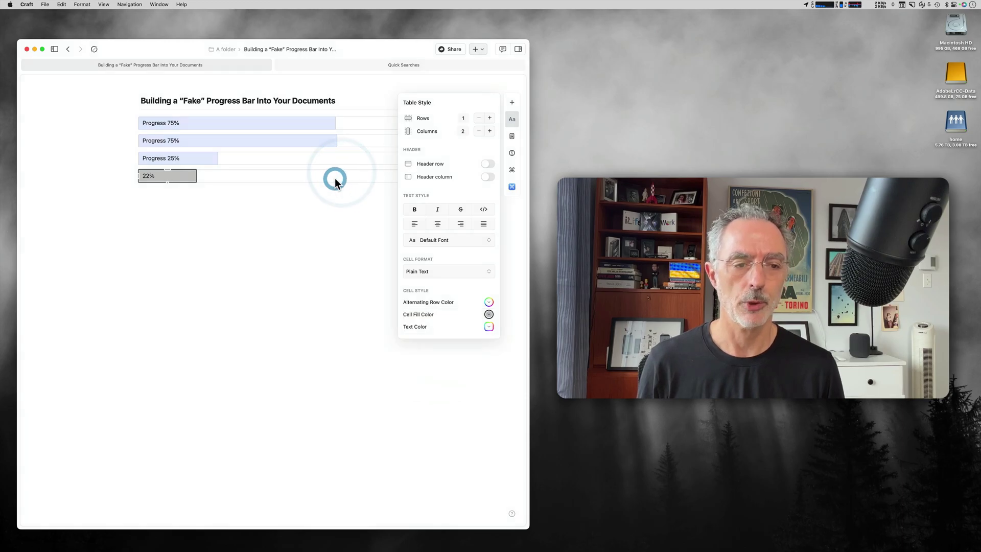
left_click(489, 316)
left_click(429, 331)
left_click(315, 317)
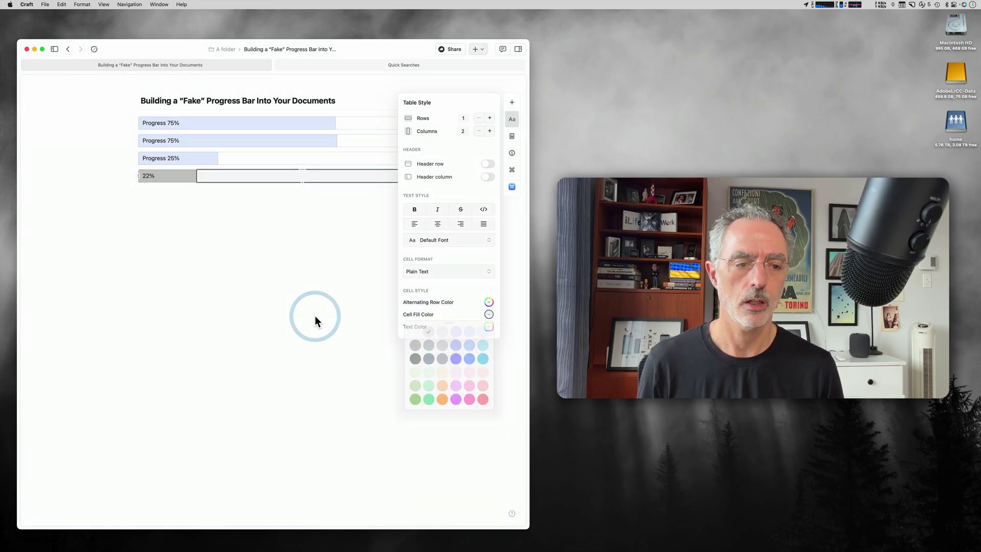
left_click(338, 274)
left_click(323, 219)
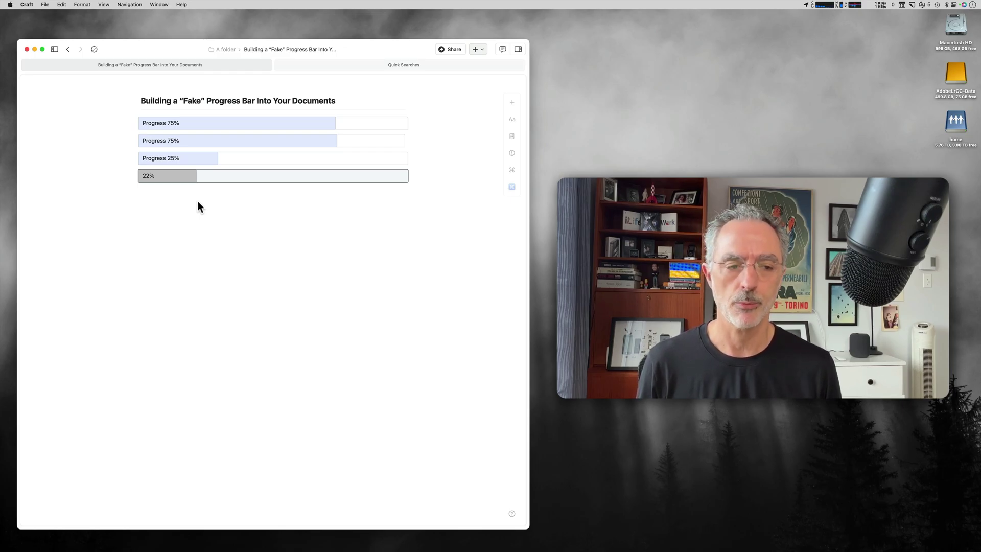
- Widen the grey fill to about three quarters and relabel it from 22% to 88%
left_click(185, 177)
left_click_drag(197, 175, 365, 177)
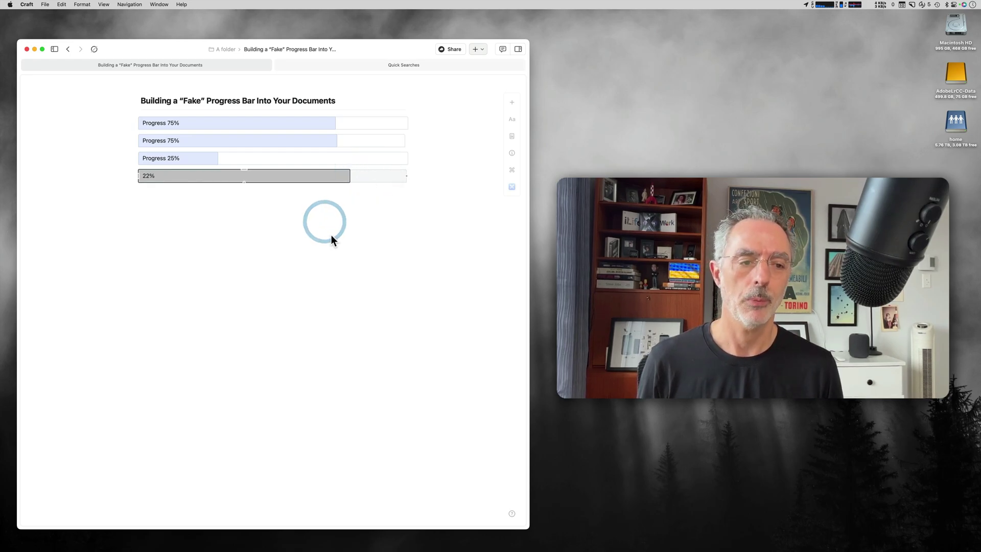
left_click(149, 174)
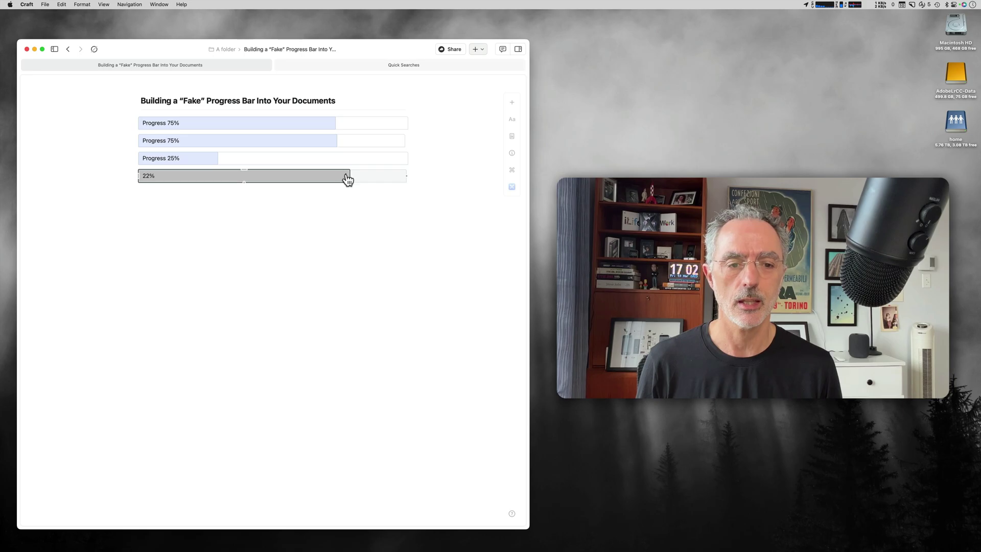
double_click(136, 176)
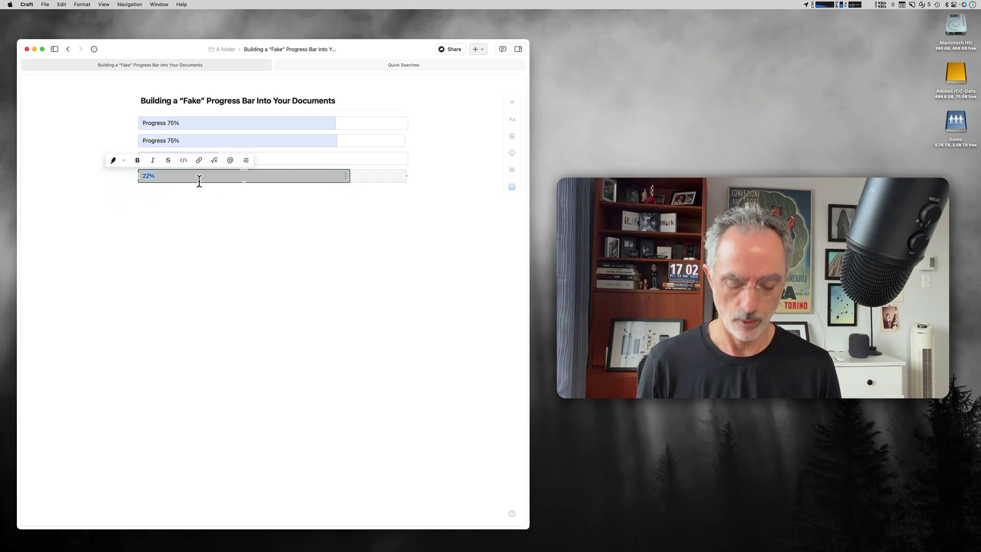
type("88%")
left_click(213, 225)
left_click(322, 227)
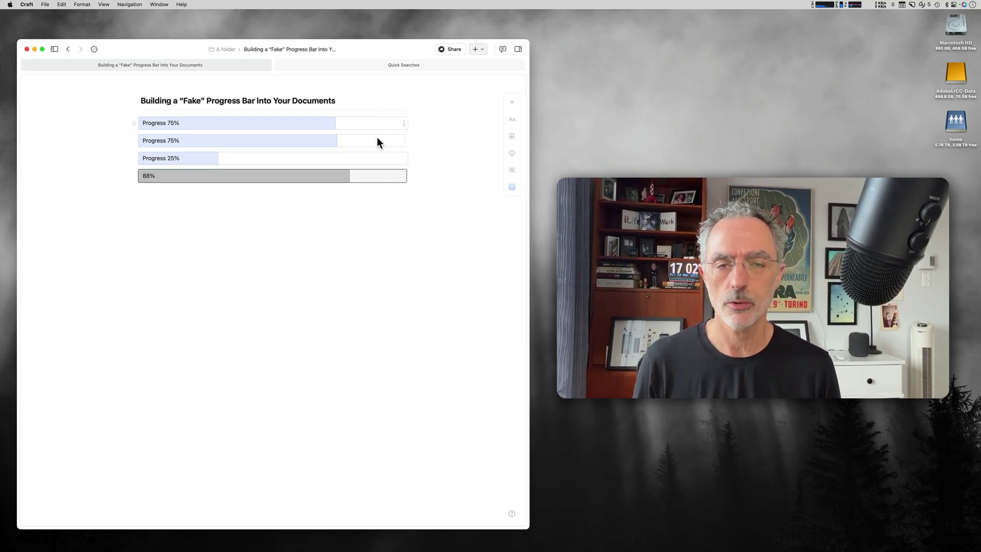
- Deselect the 88% row and select the first Progress 75% bar
left_click(306, 203)
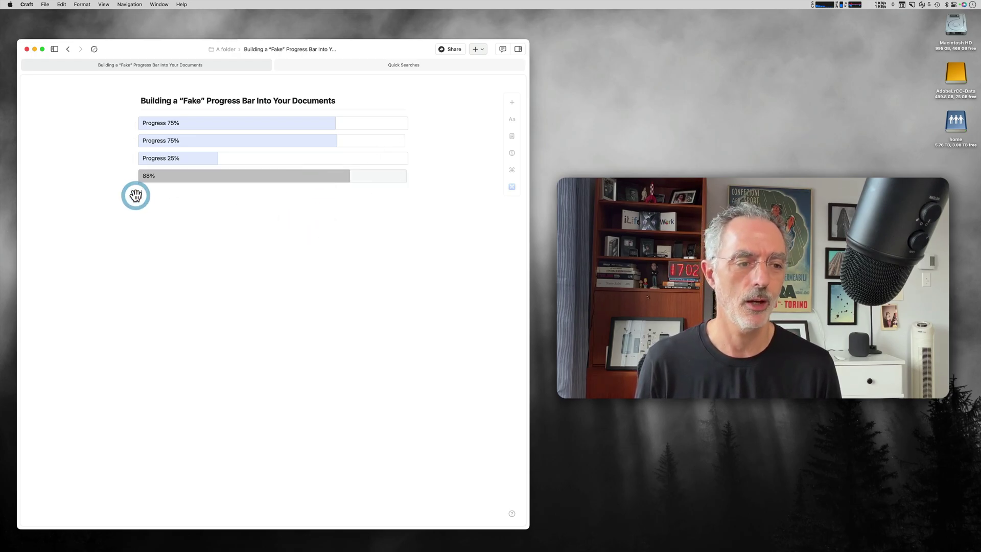
left_click(214, 125)
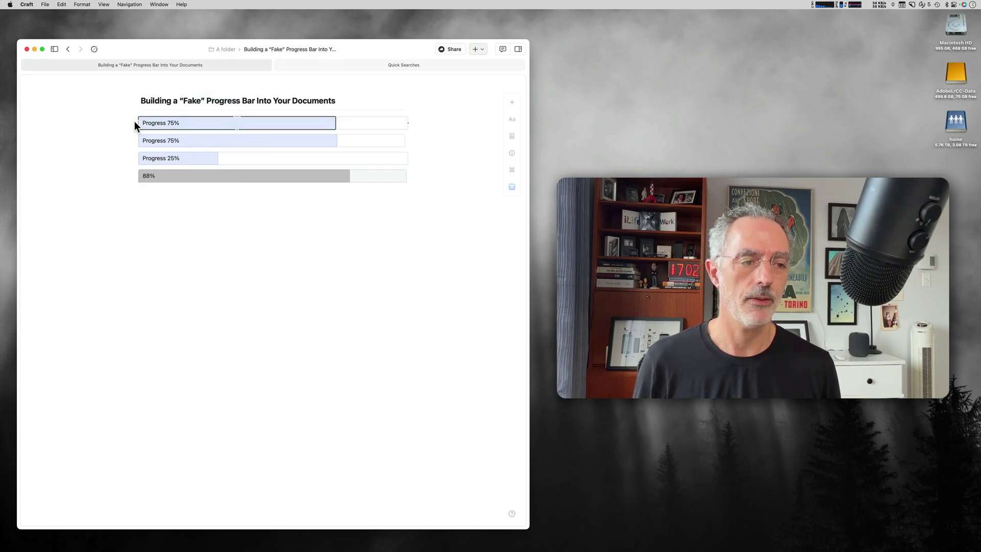
left_click(152, 121)
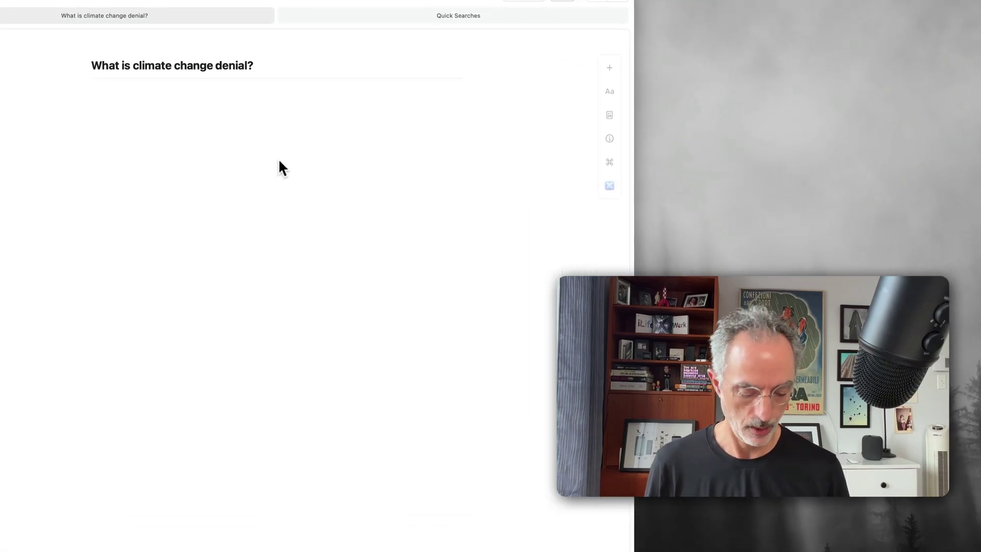
- Bring up the Cmd+K command list in 'What is climate change denial?' and dismiss it
key("super+k")
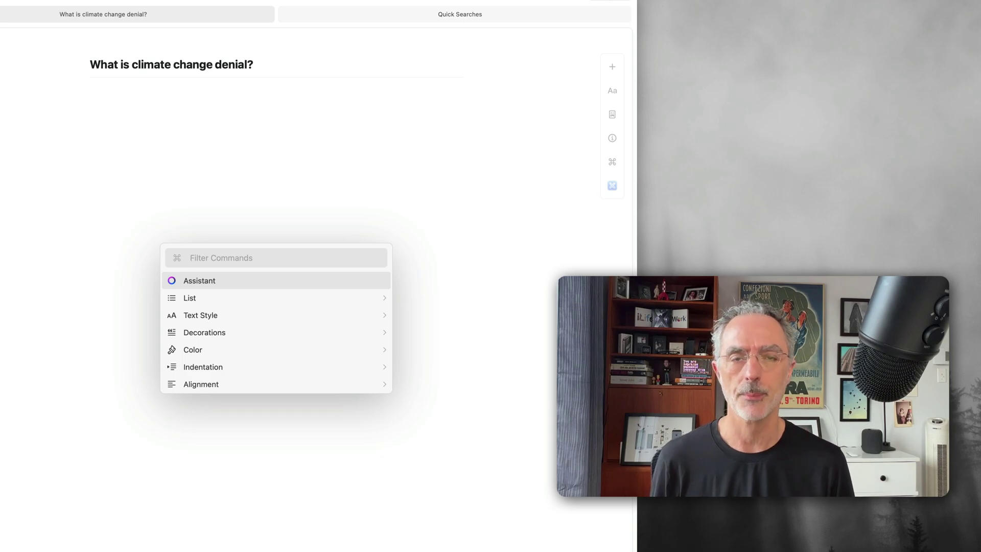
key("Return")
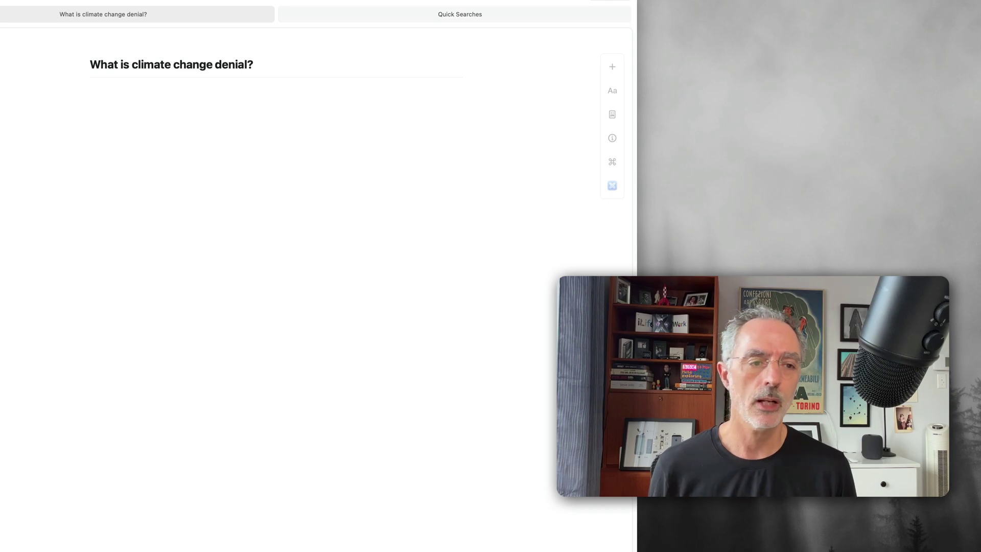
- Ask the Assistant 'what is climate change denial?' from the / menu on the empty body line
left_click(165, 101)
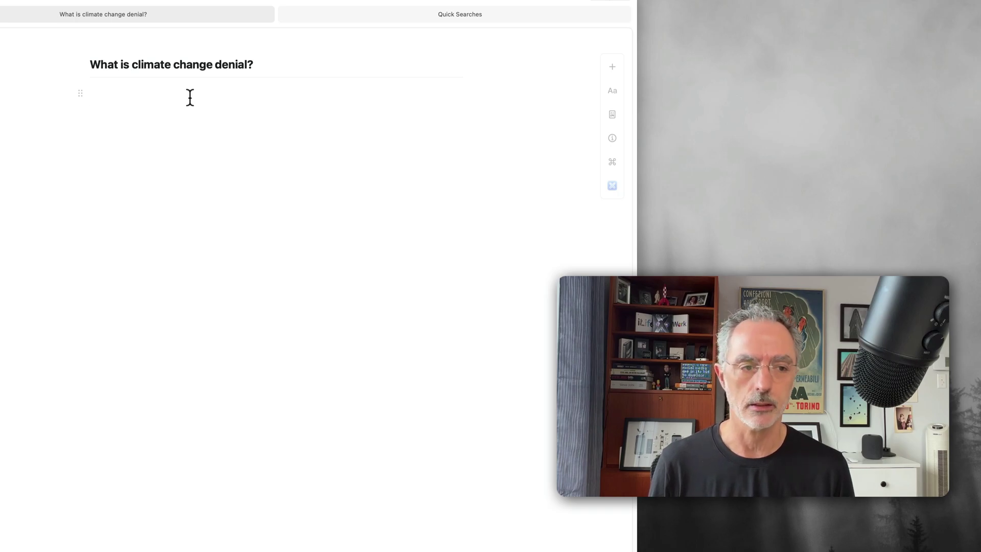
type("/")
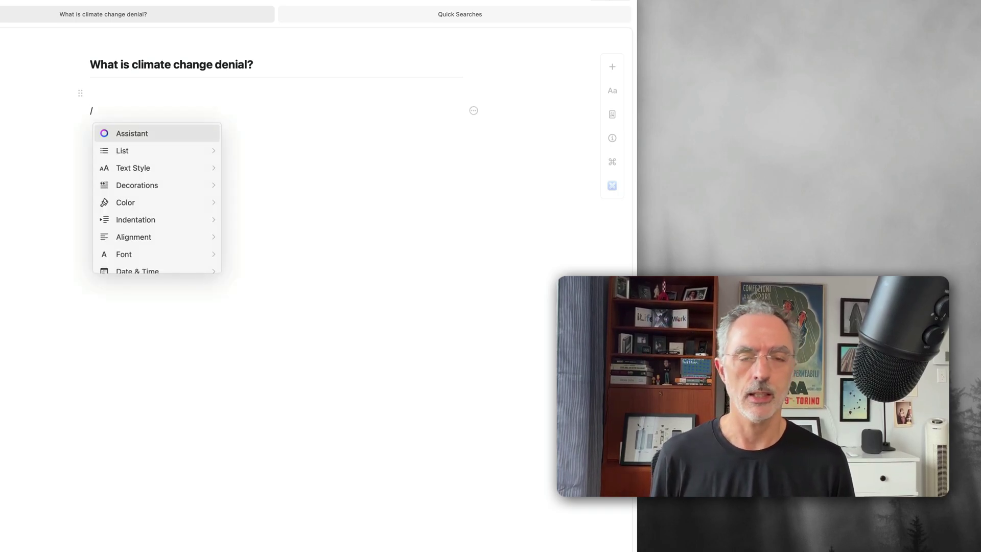
key("Return")
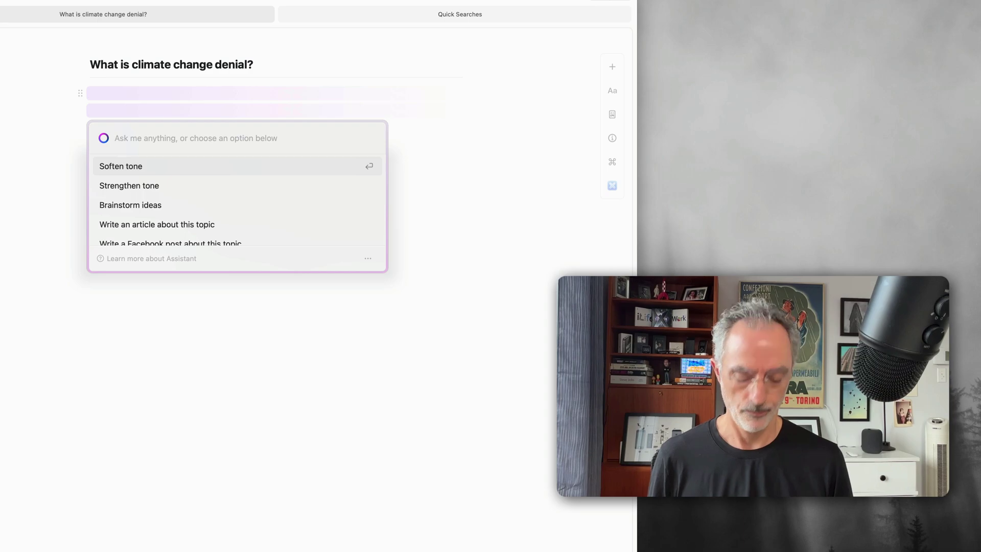
type("what is cli")
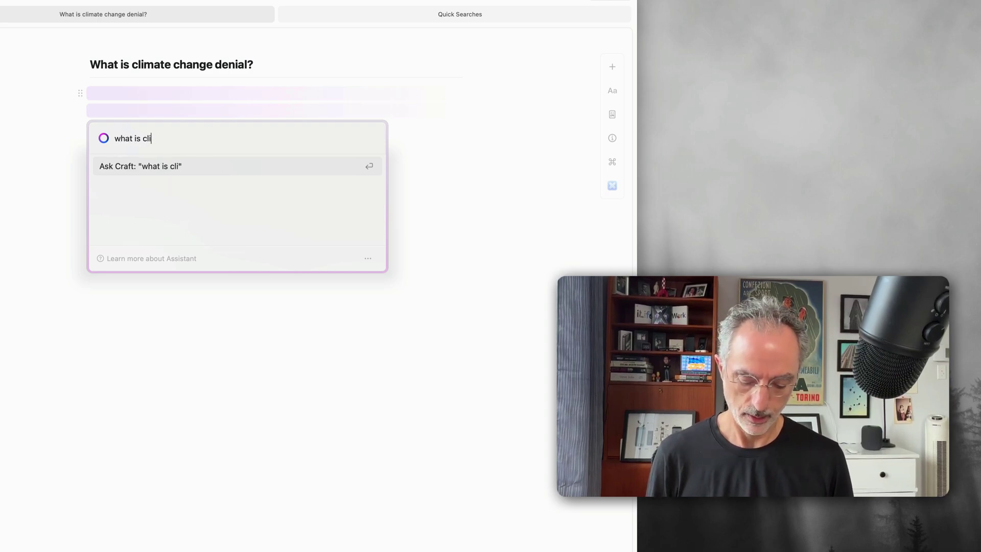
type("mate change deni")
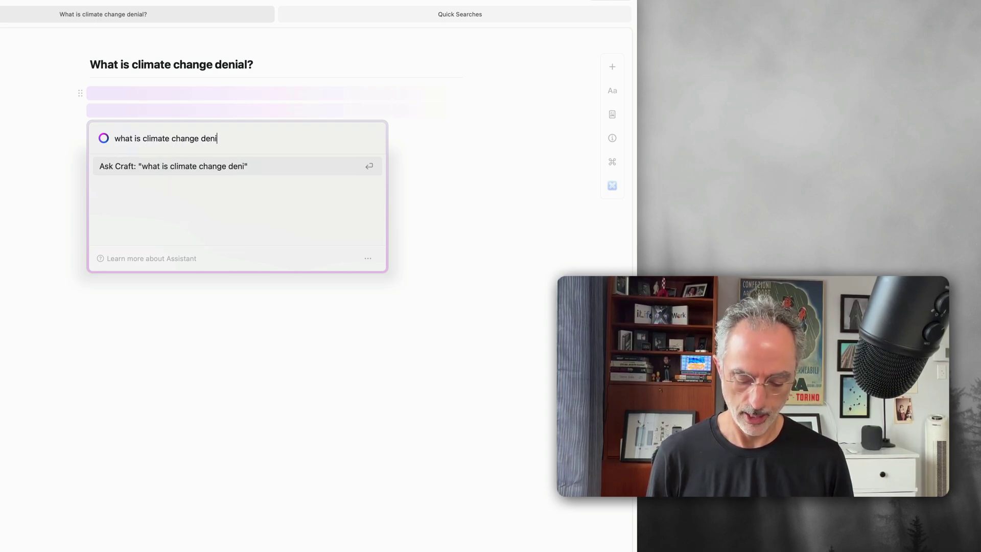
type("al?")
key("Return")
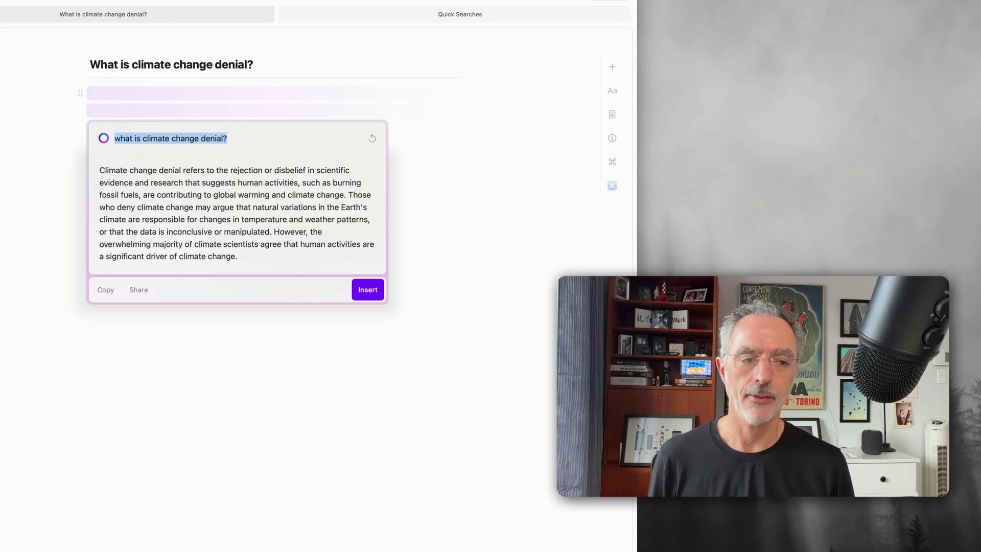
- Copy the Assistant's answer and paste it beneath the title, leaving the paragraph selected
left_click(105, 291)
left_click(157, 101)
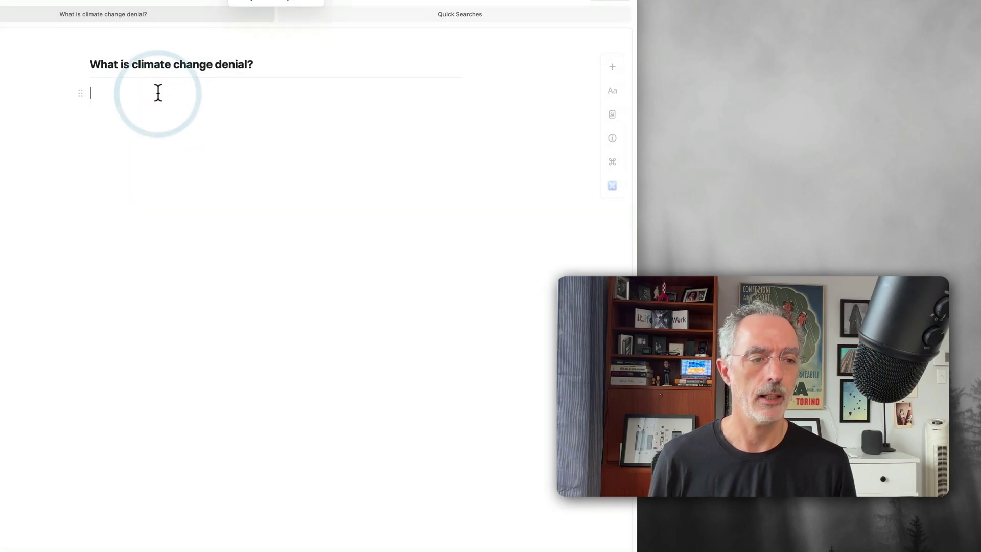
key("super+v")
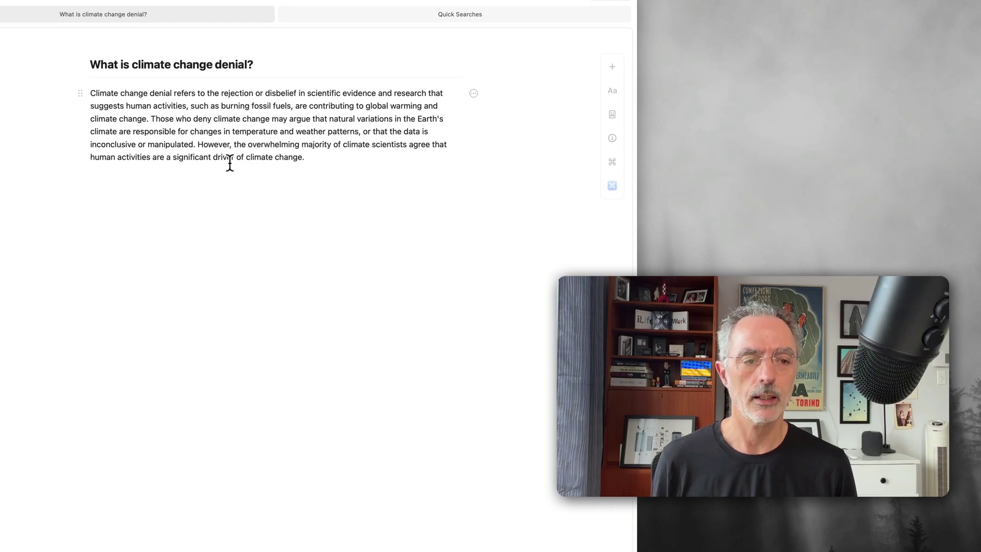
key("Escape")
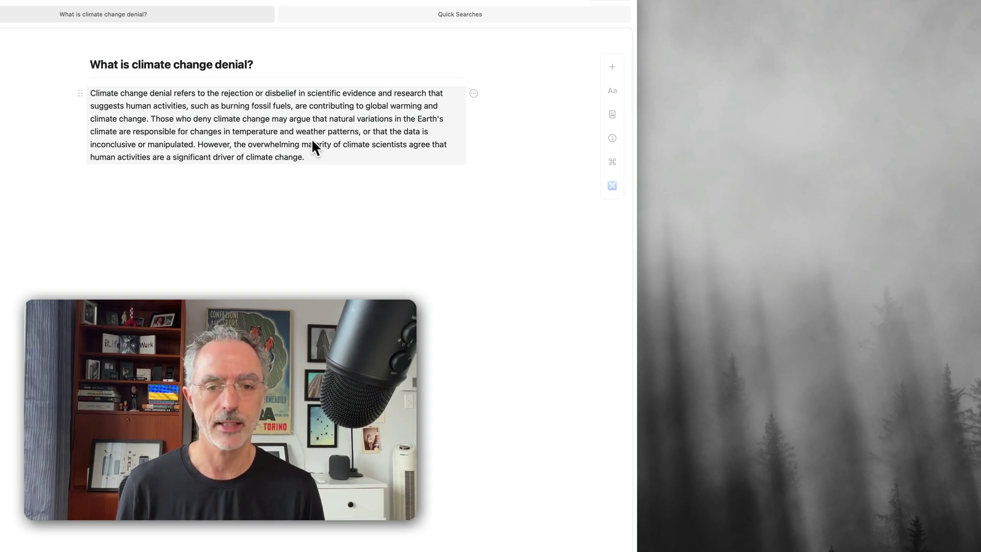
- Give the pasted paragraph a Block decoration in light cyan
left_click(607, 86)
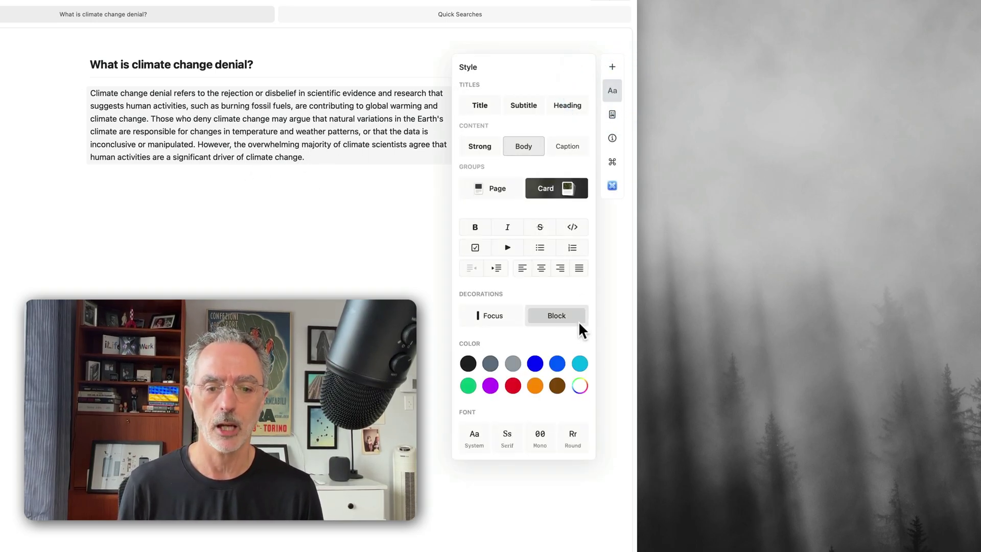
left_click(556, 315)
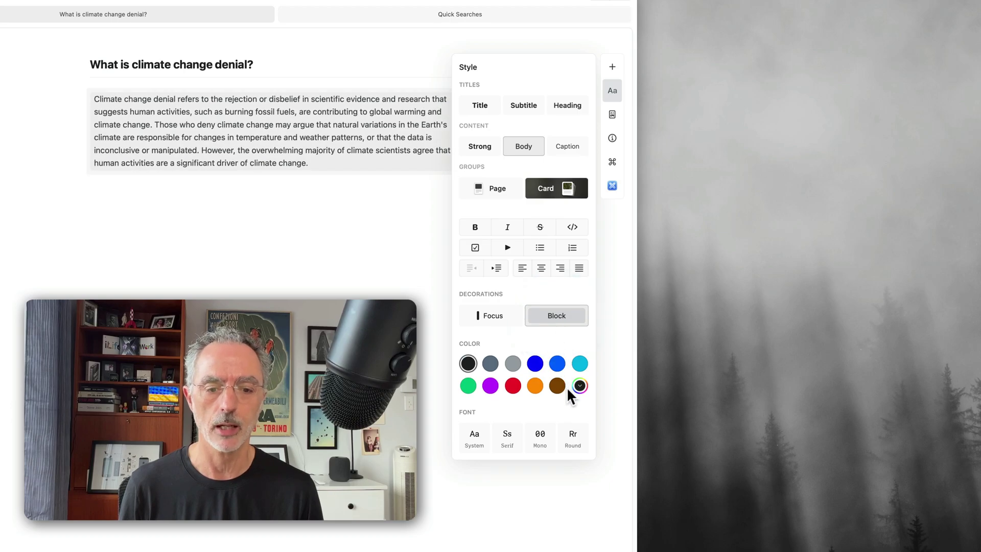
left_click(579, 363)
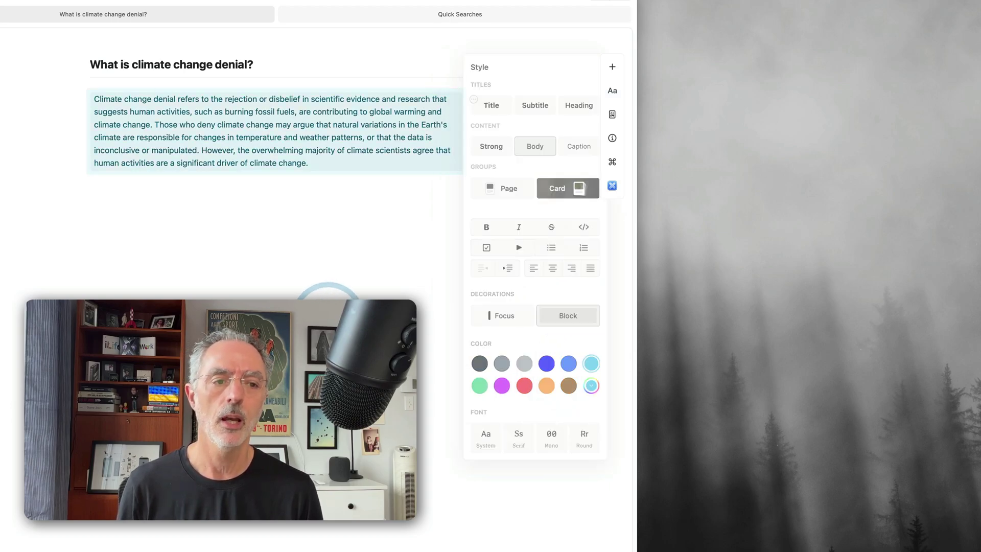
left_click(327, 228)
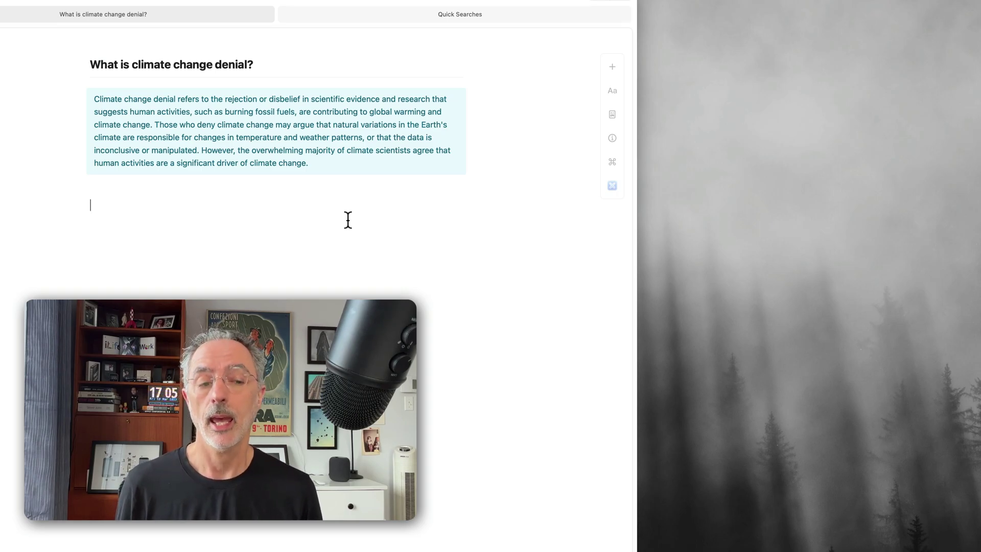
- Move the caret to the line below the cyan answer block
key("BackSpace")
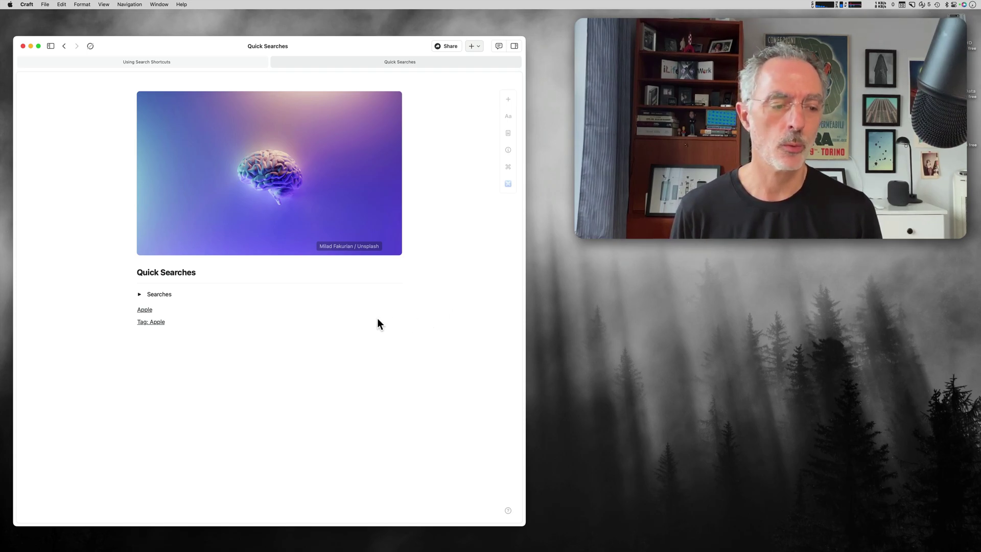
- Run the Apple and Tag: Apple quick search links, closing each results view
left_click(182, 324)
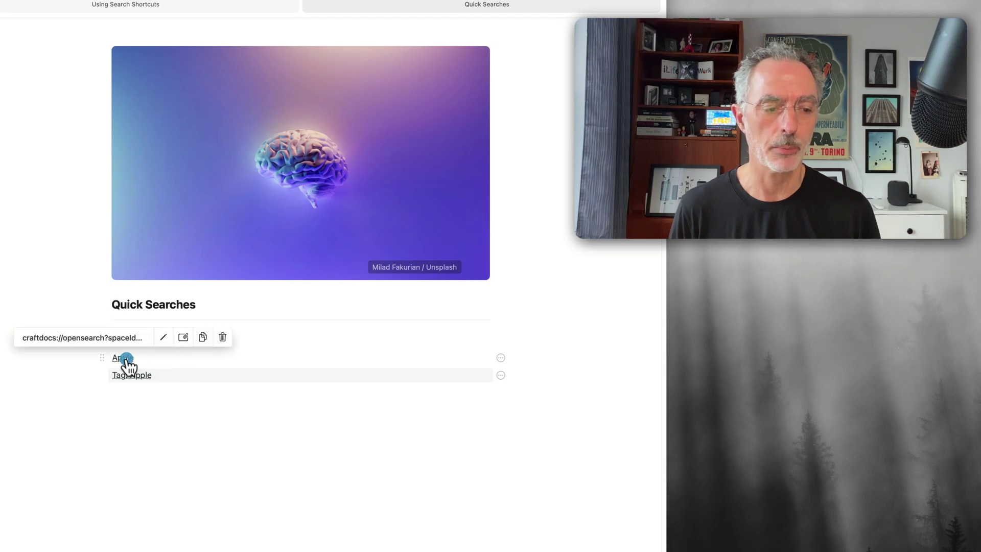
left_click(125, 359)
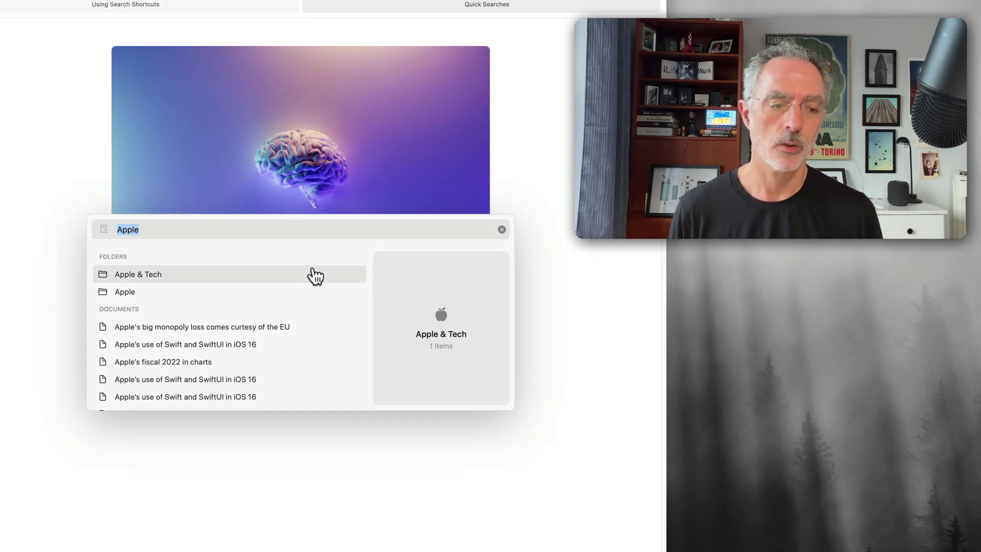
left_click(25, 216)
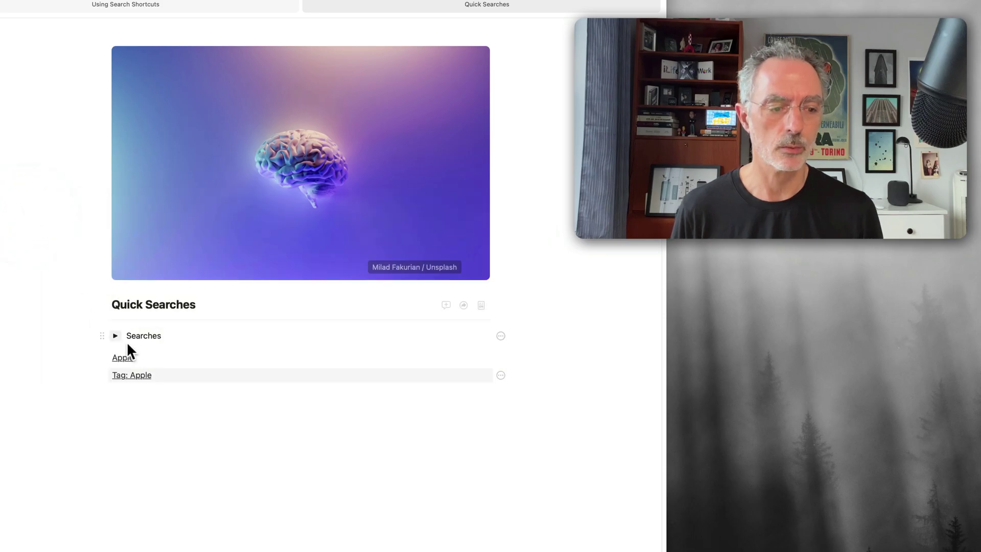
mouse_move(132, 379)
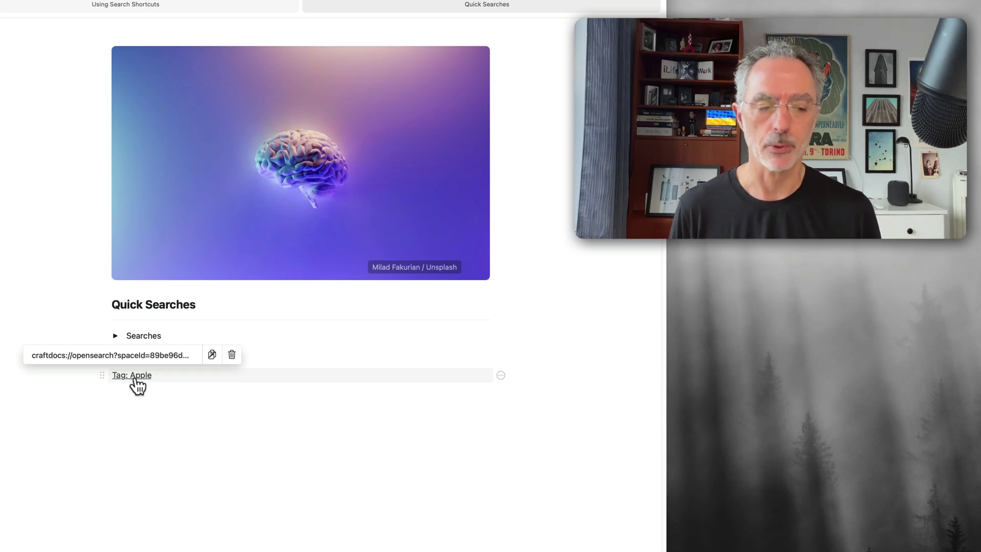
left_click(135, 381)
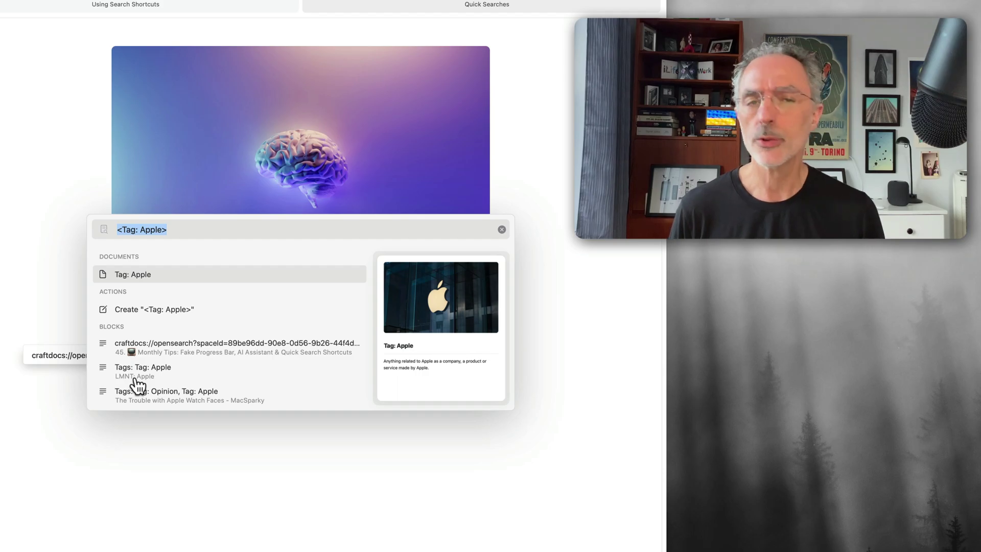
left_click(55, 289)
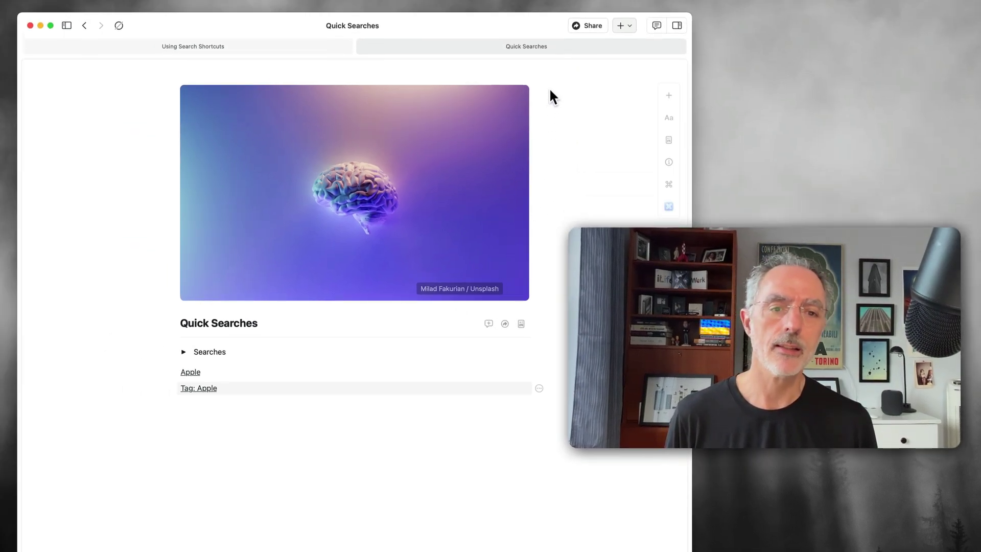
- Switch to the Using Search Shortcuts document and inspect its opensearch base query URL
left_click(545, 44)
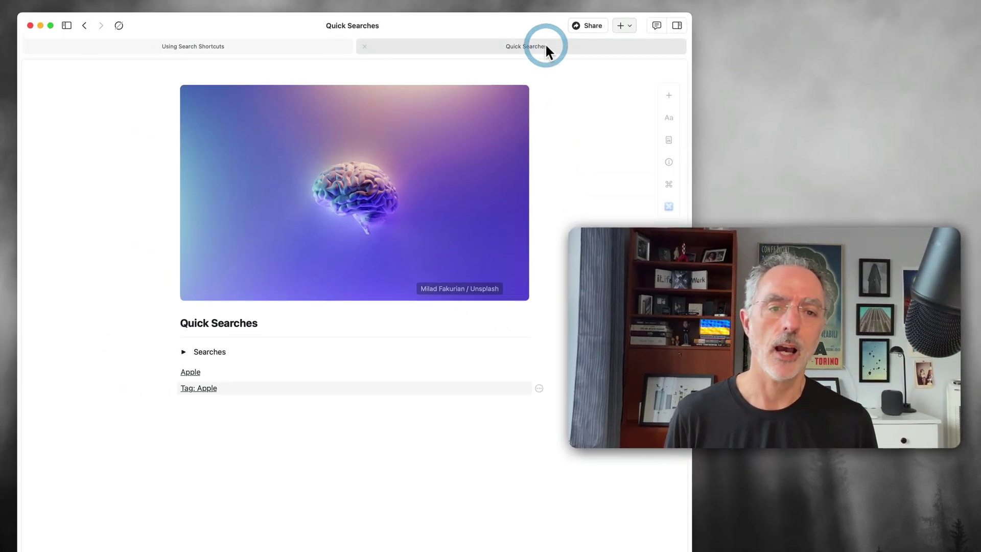
left_click(221, 47)
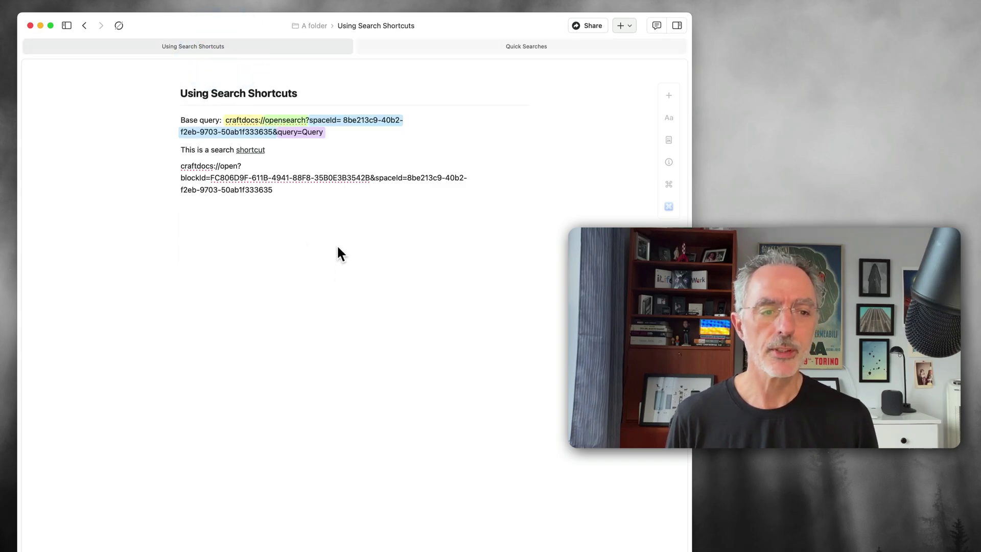
left_click(340, 148)
left_click(350, 134)
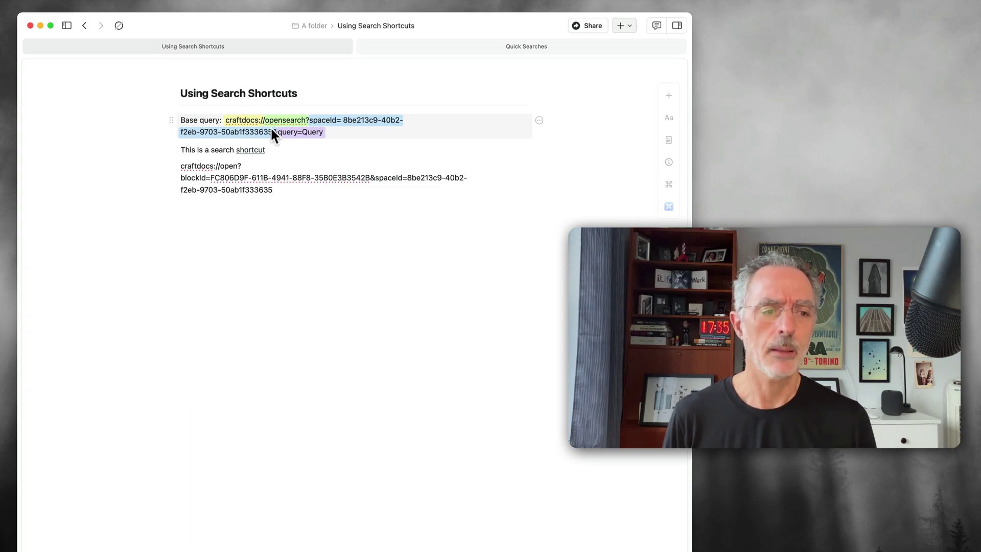
left_click_drag(241, 121, 266, 119)
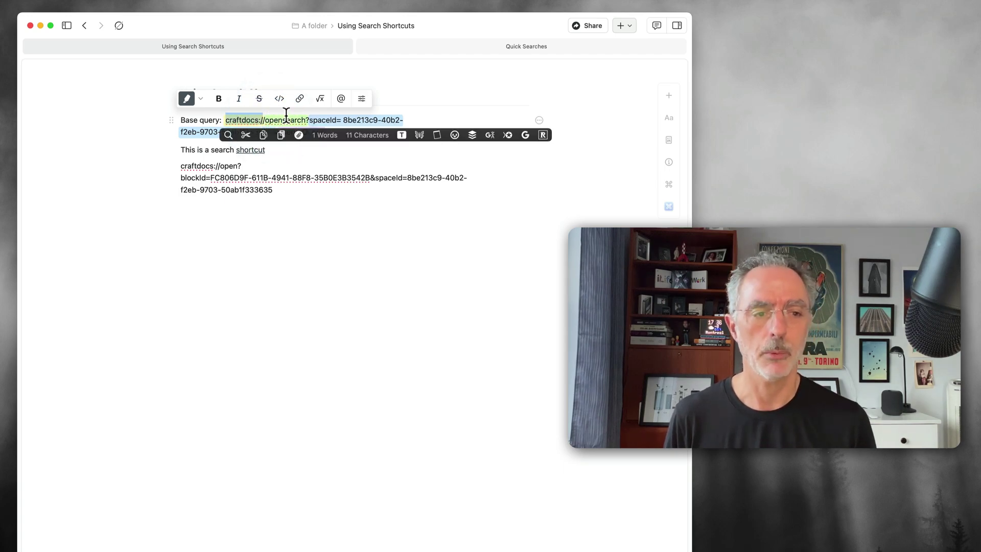
left_click(280, 120)
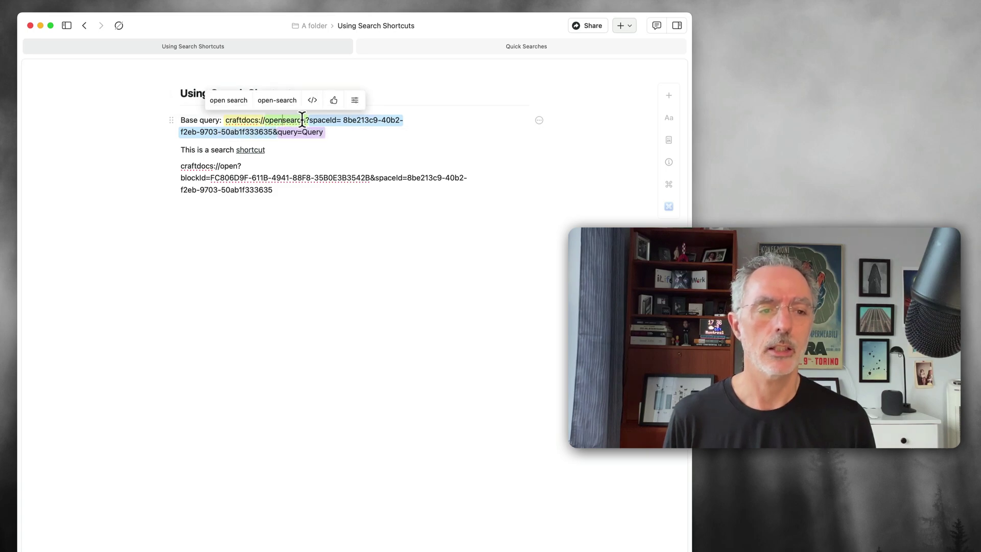
left_click_drag(305, 120, 263, 120)
left_click(310, 120)
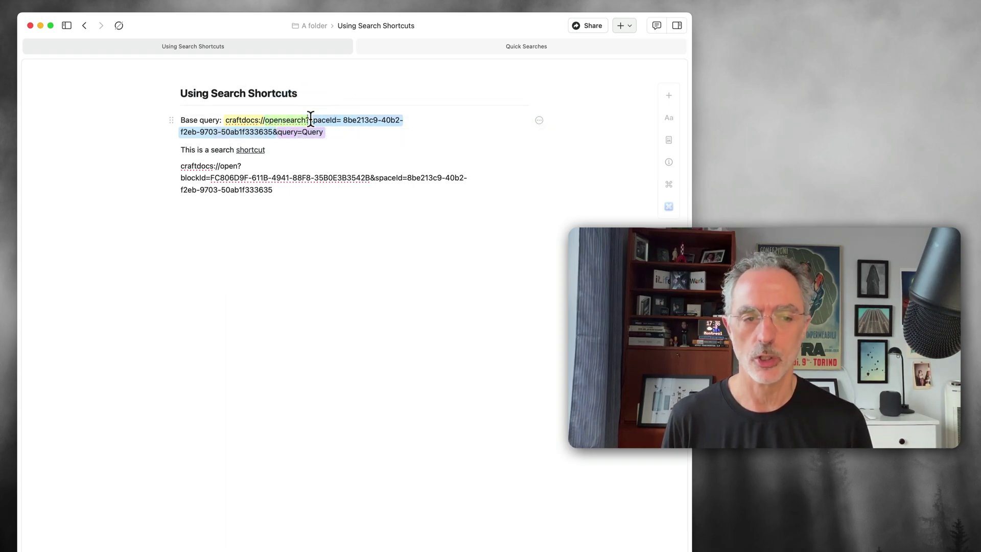
- Delete the stray space after spaceId= in the base query URL
left_click(344, 120)
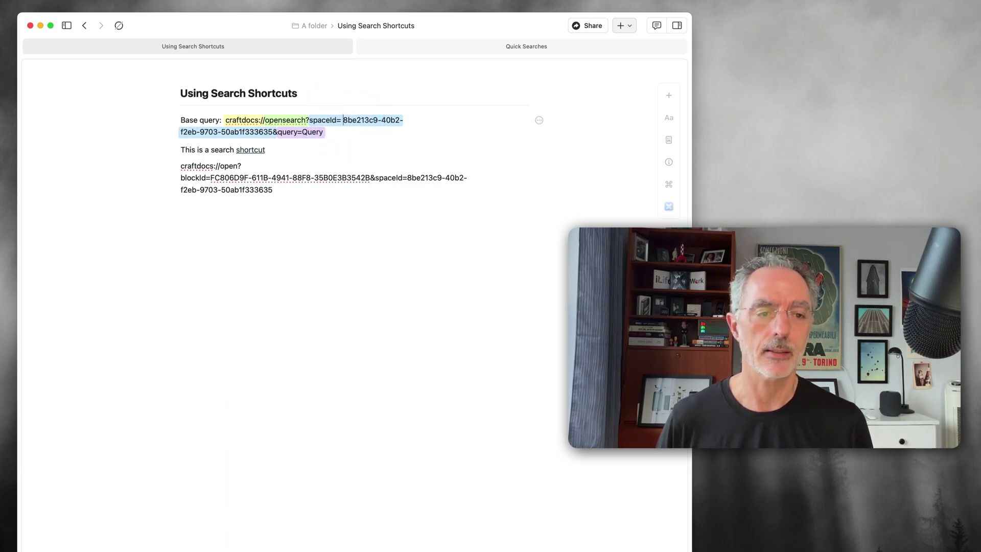
key("BackSpace")
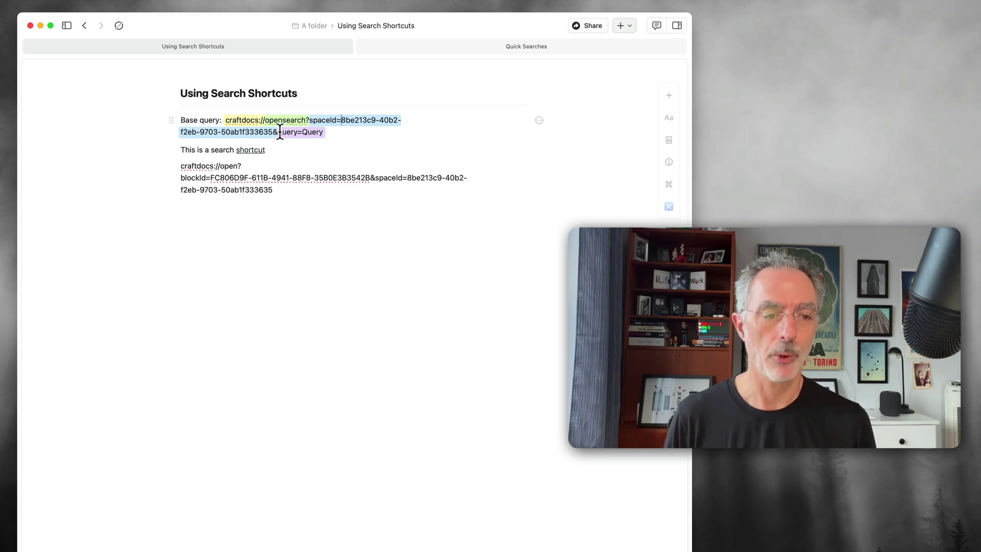
left_click_drag(280, 132, 321, 128)
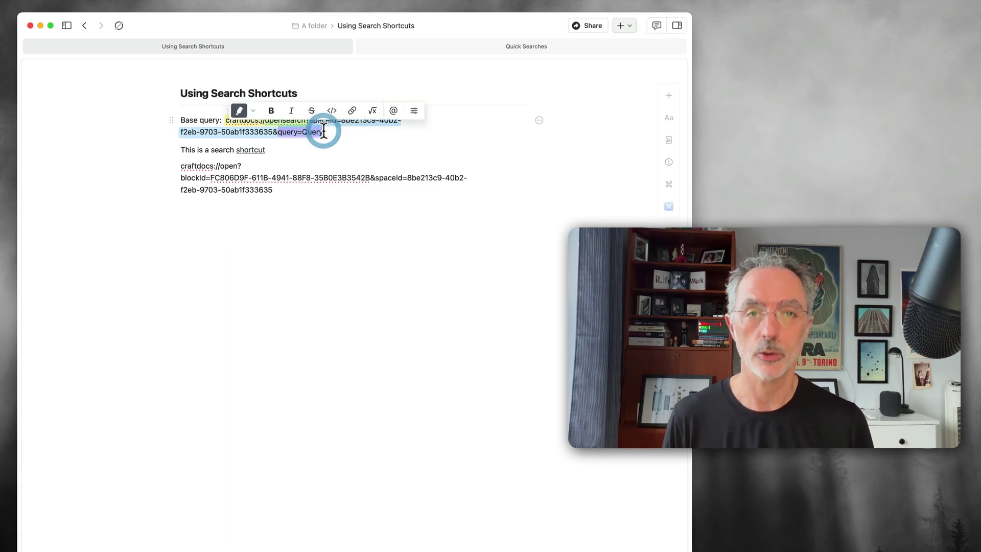
left_click(353, 218)
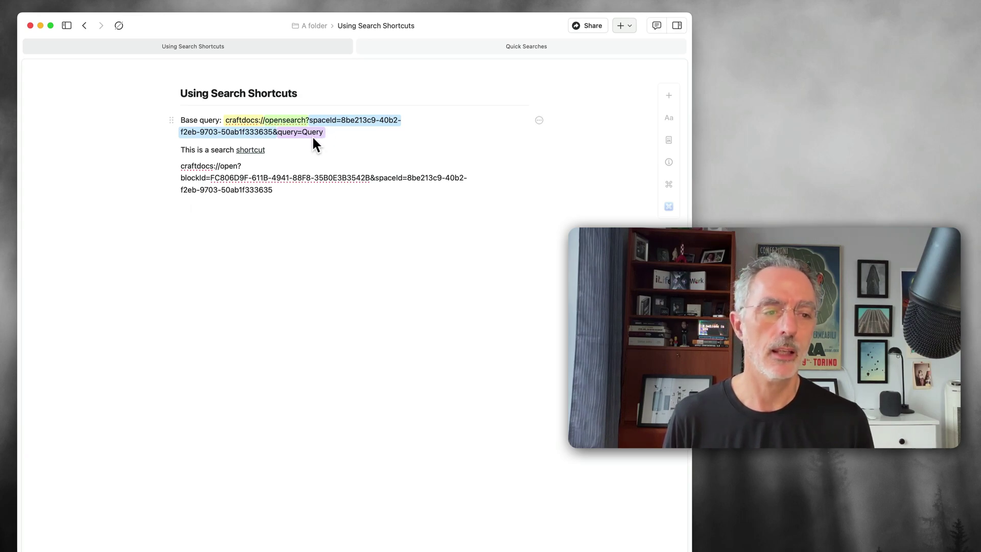
- Set the 'shortcut' link address to the pasted opensearch base query, then follow it to search 'Query'
mouse_move(253, 152)
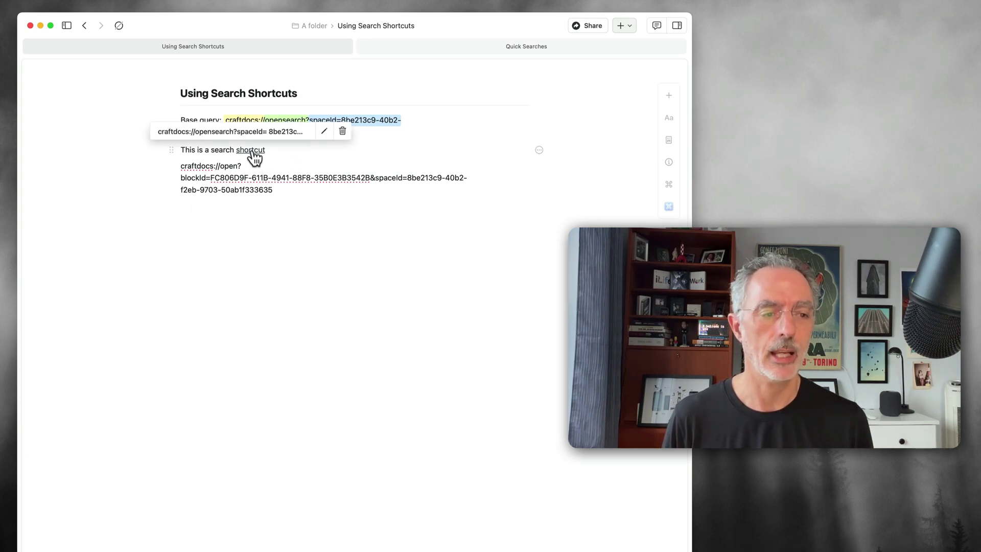
left_click(324, 131)
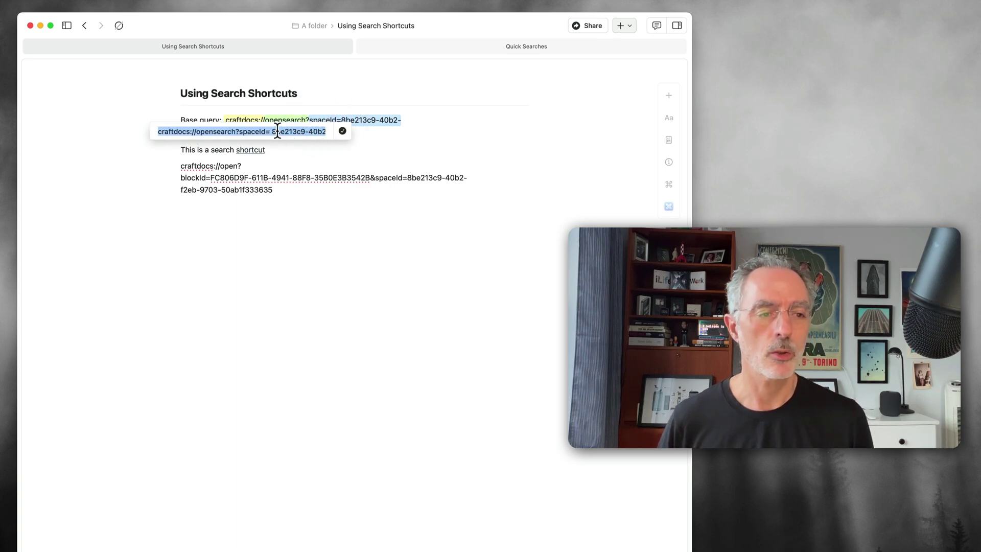
key("super+v")
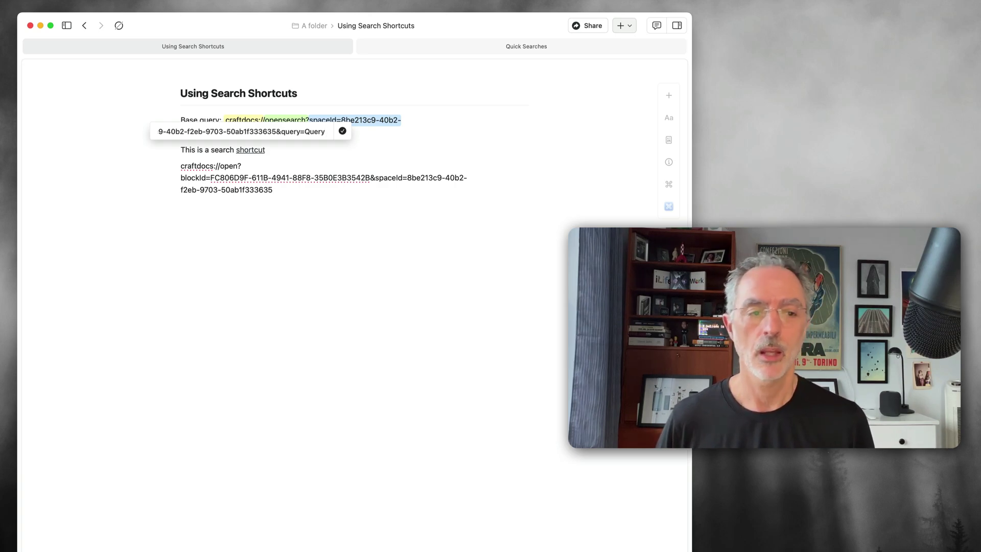
key("Return")
left_click(296, 222)
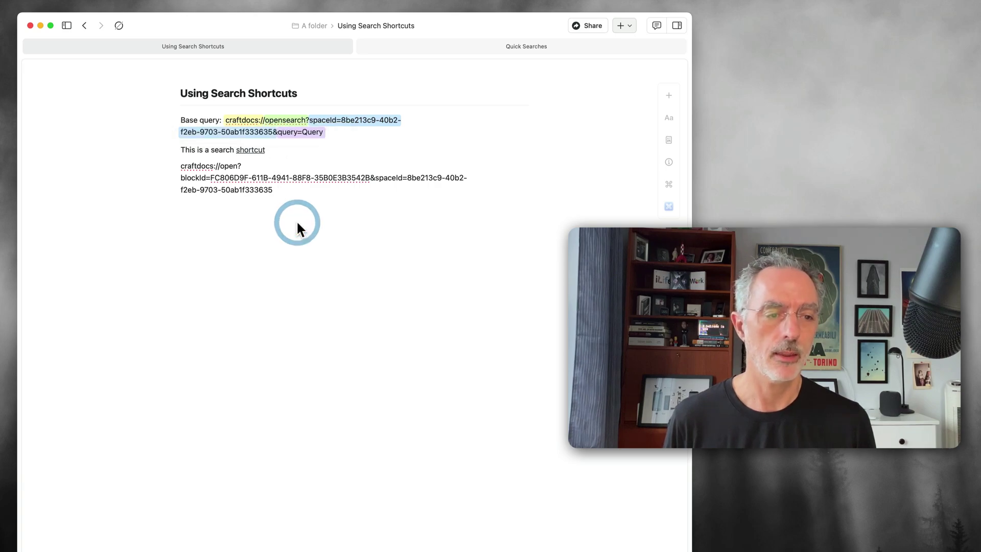
left_click(257, 159)
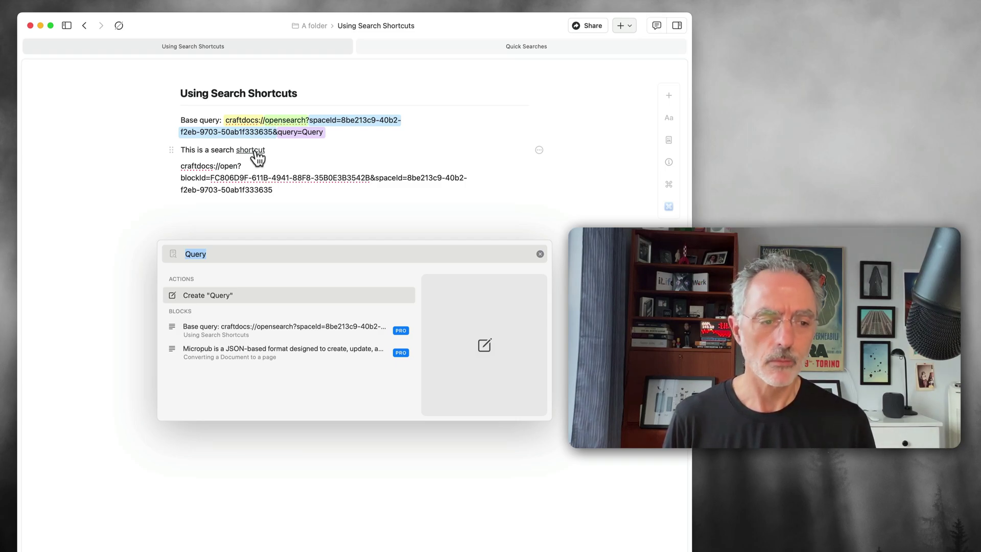
- Close search and copy the document's deeplink via Share > Export as > Advanced > Copy Deeplink
left_click(287, 153)
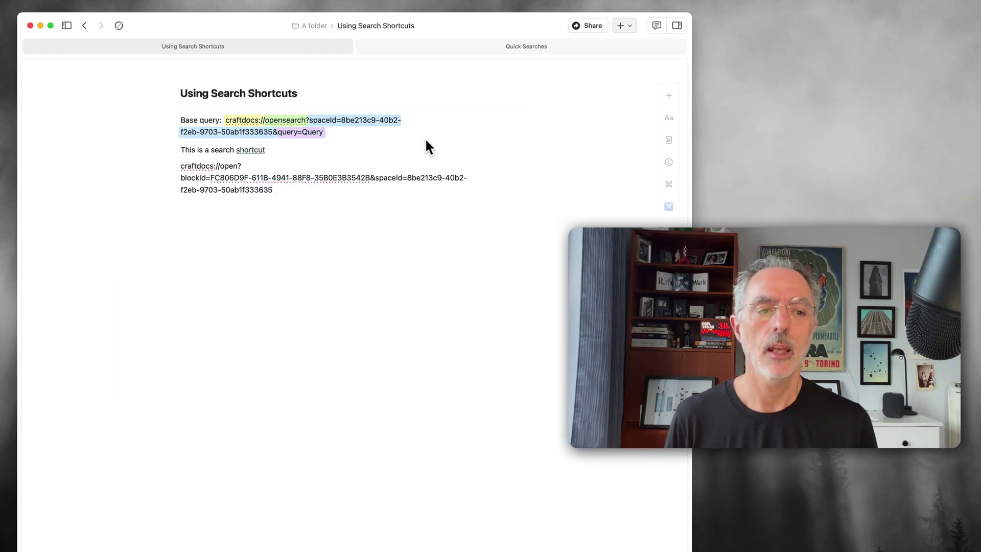
left_click(590, 25)
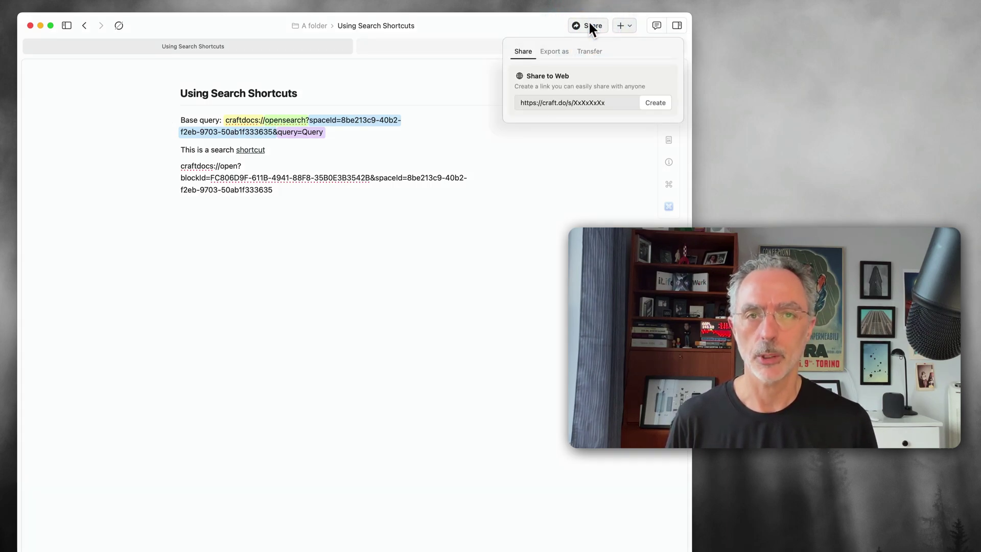
left_click(564, 52)
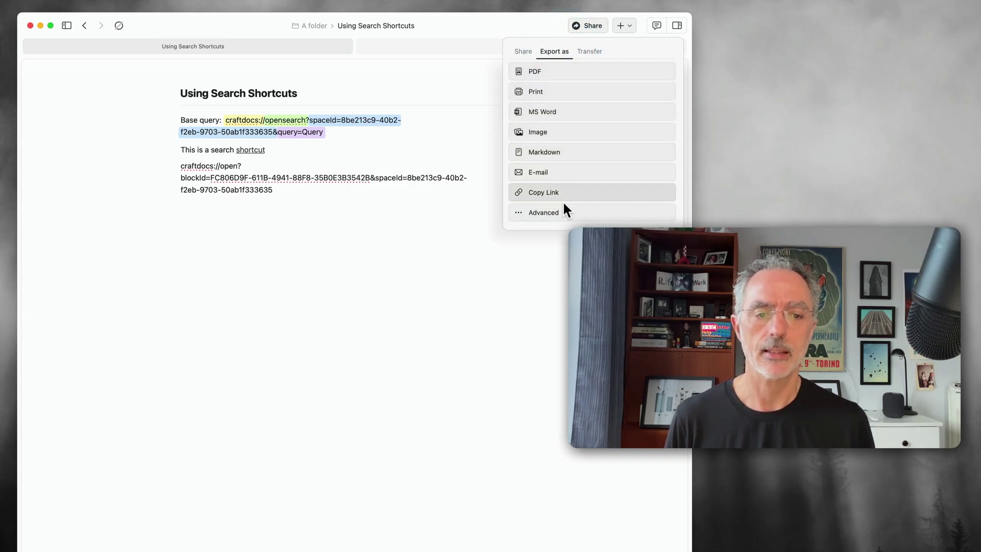
left_click(560, 213)
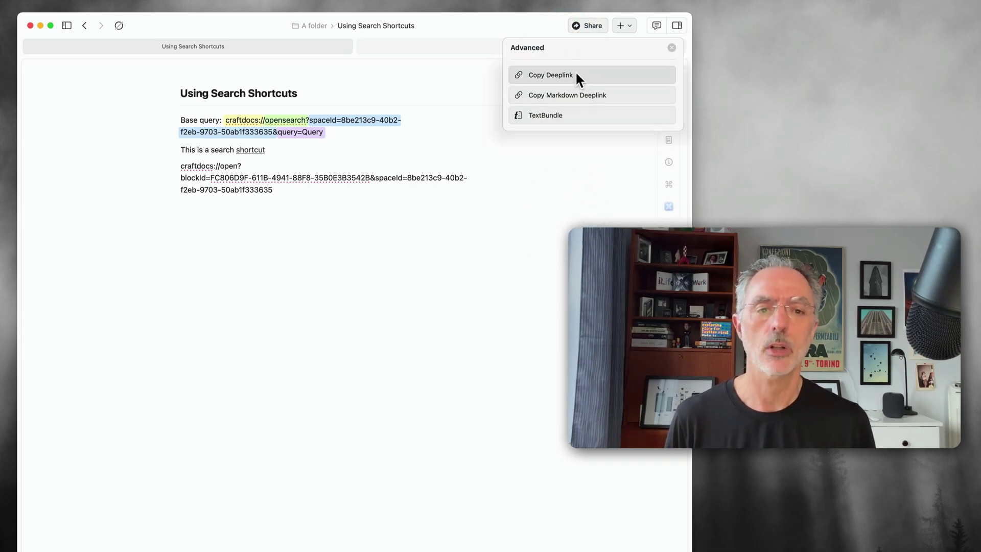
left_click(559, 74)
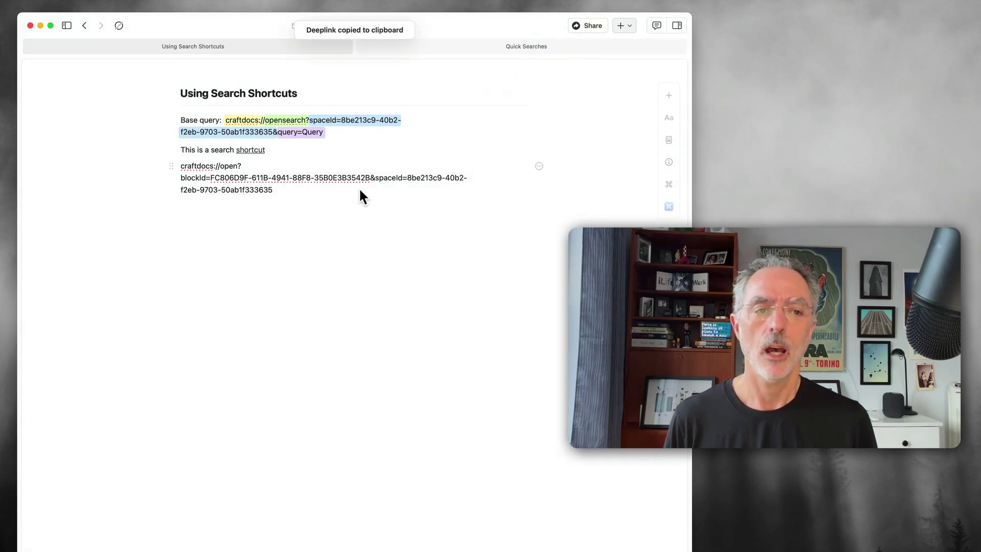
left_click(290, 223)
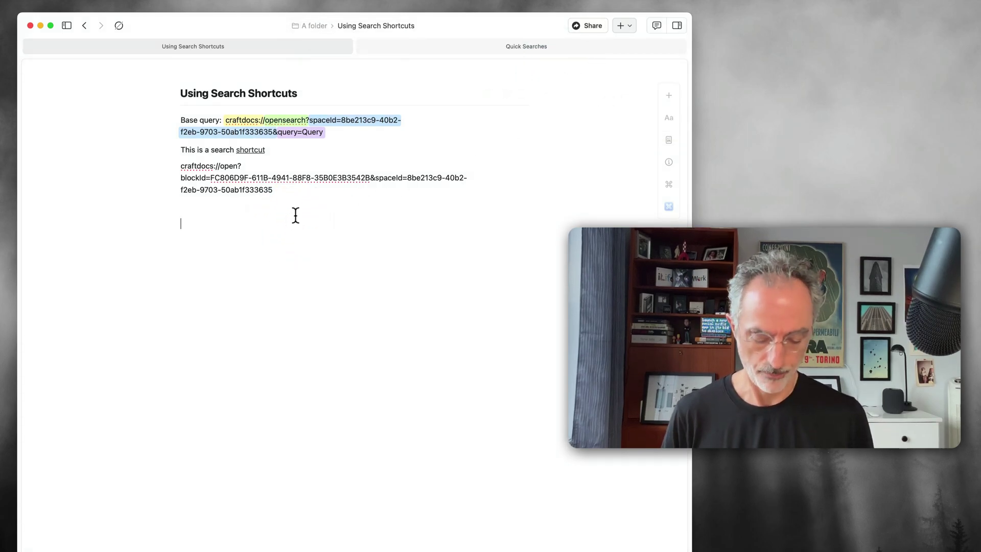
- Paste the craftdocs://open deeplink on a new line below the first and inspect its spaceId
key("super+v")
key("Return")
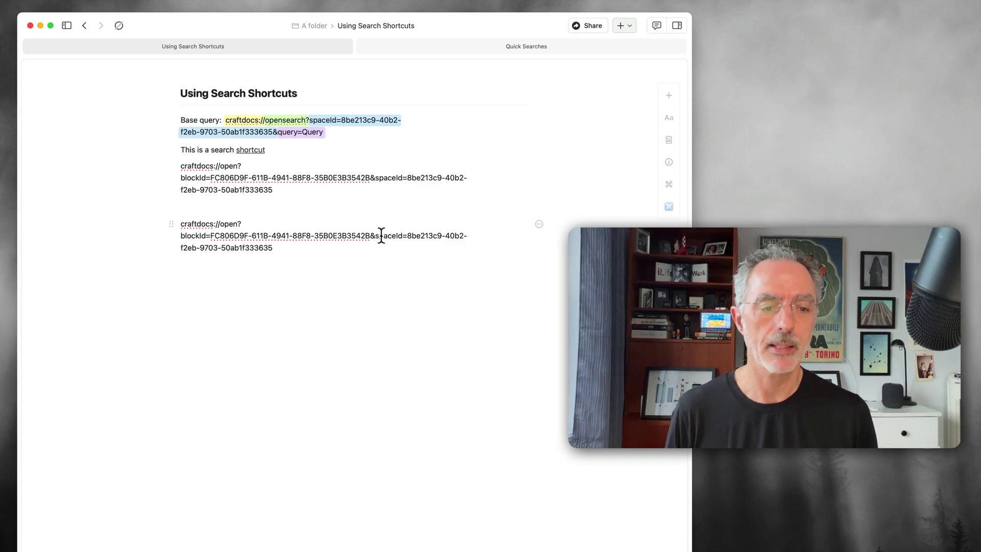
left_click_drag(376, 236, 275, 247)
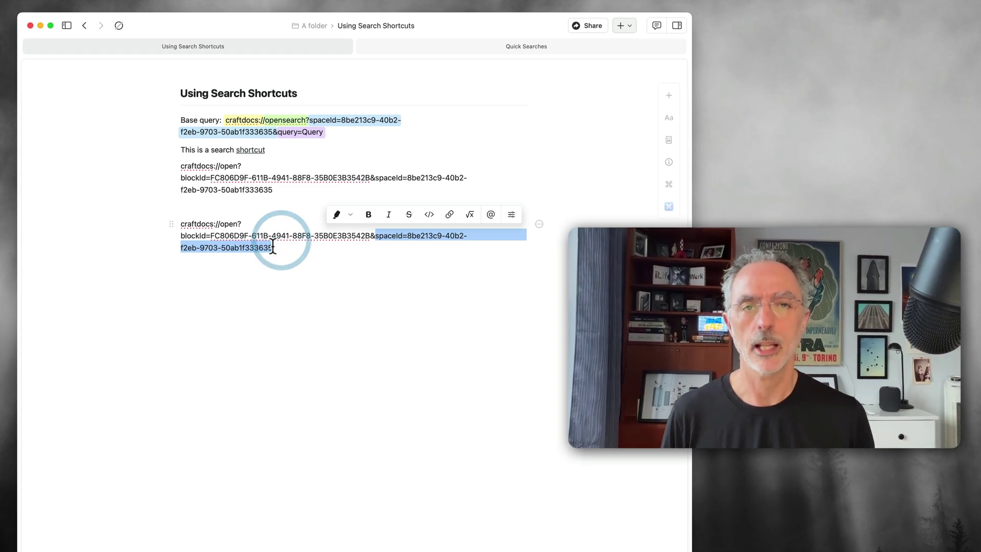
left_click(356, 190)
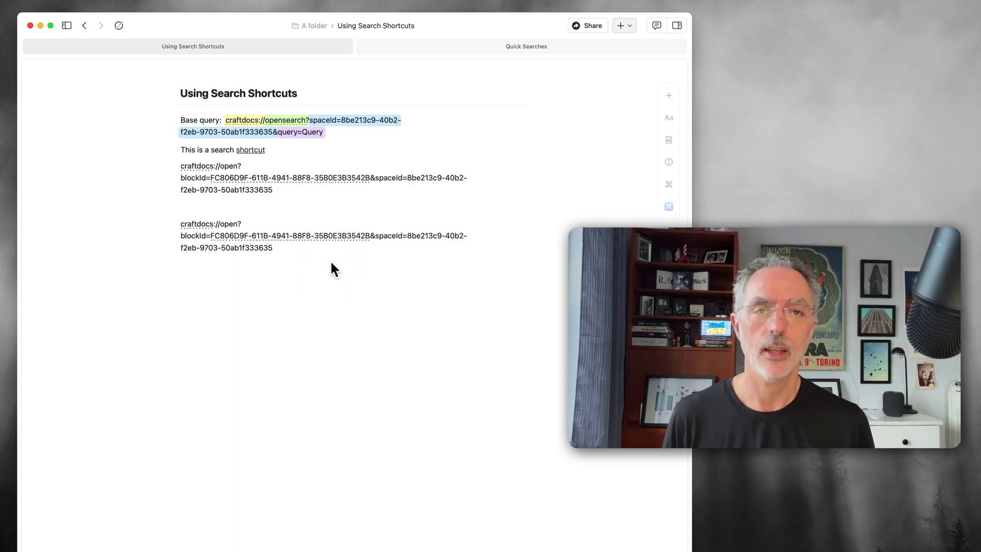
- Switch back to the Quick Searches document
left_click(501, 49)
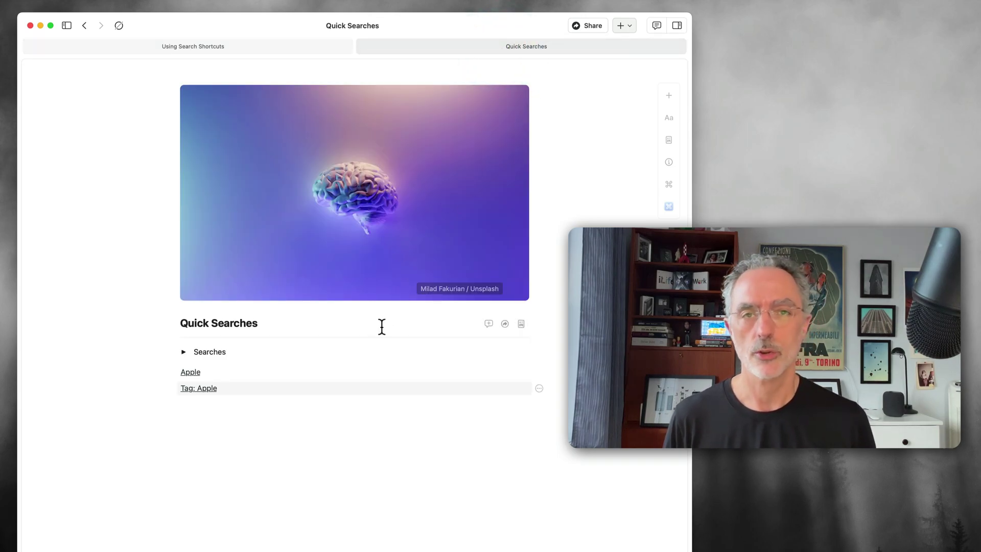